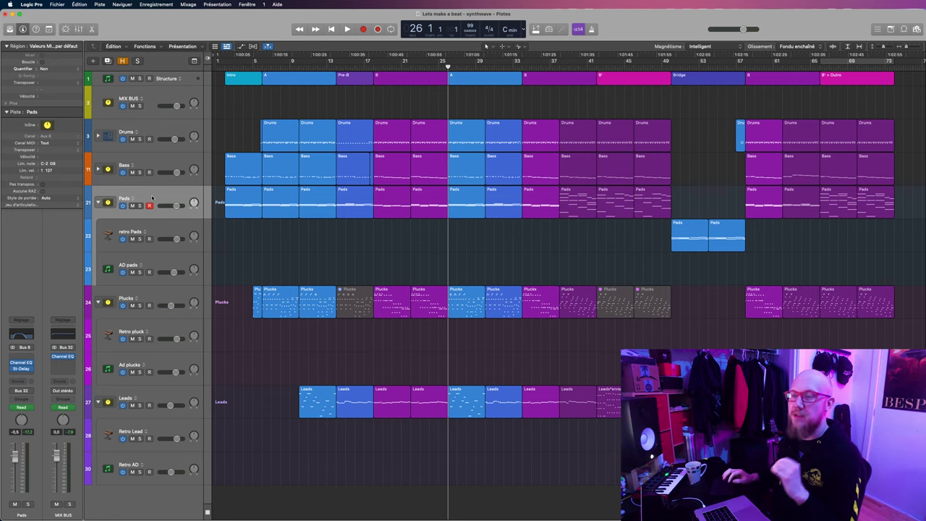
# Step: Select the first Pads region and solo the Pads track
pyautogui.click(251, 204)
pyautogui.click(140, 206)
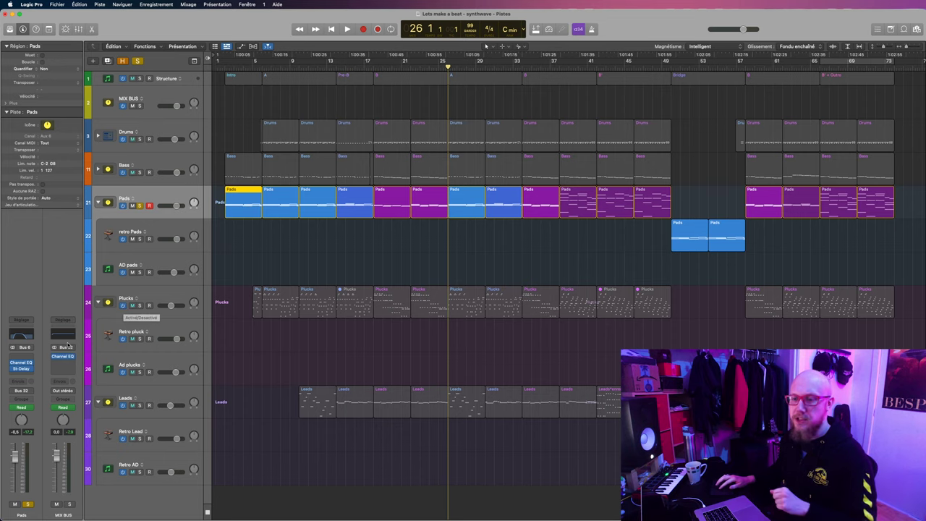
# Step: Insert a stereo Vinyl effect on the Pads channel and raise its output level
pyautogui.click(27, 358)
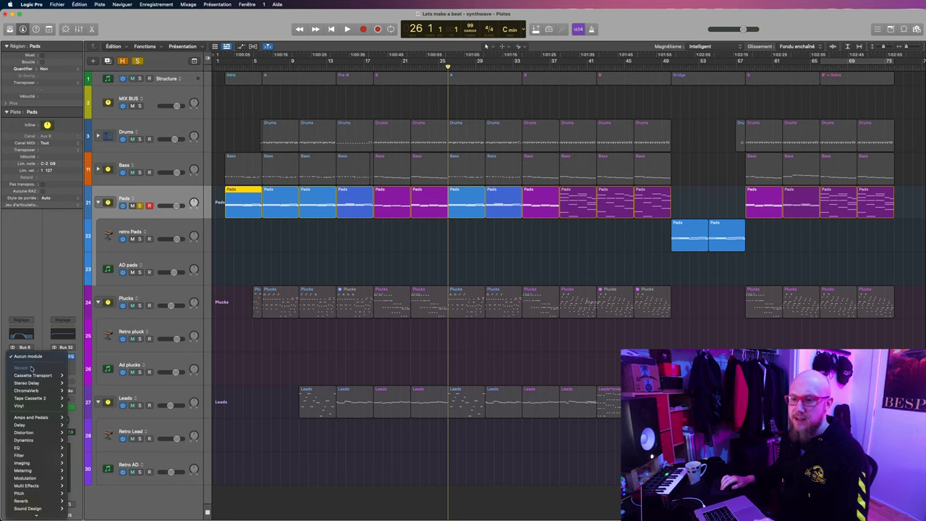
pyautogui.moveTo(43, 406)
pyautogui.click(74, 406)
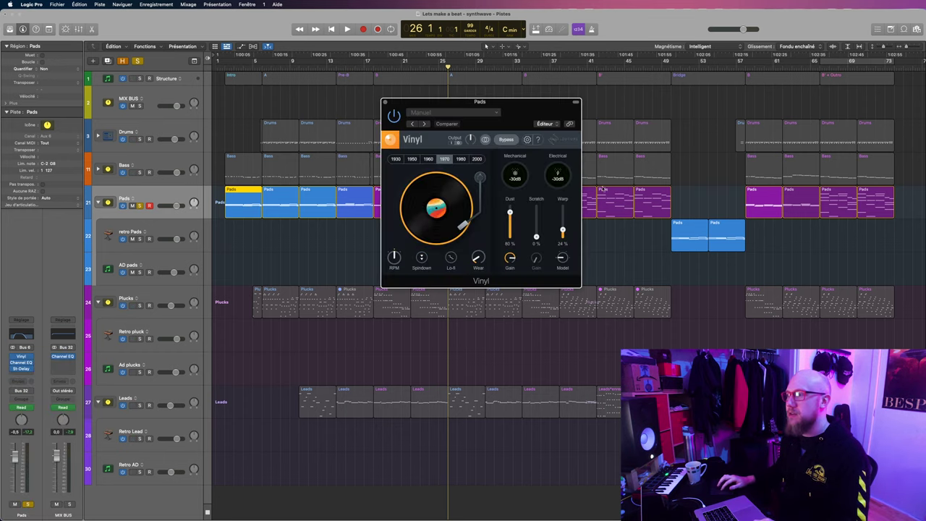
pyautogui.moveTo(656, 299)
pyautogui.mouseDown()
pyautogui.moveTo(664, 272)
pyautogui.moveTo(662, 311)
pyautogui.mouseUp()
# Step: Audition the 1930–2000 eras and settle on 1980, then raise mechanical and electrical noise
pyautogui.click(604, 199)
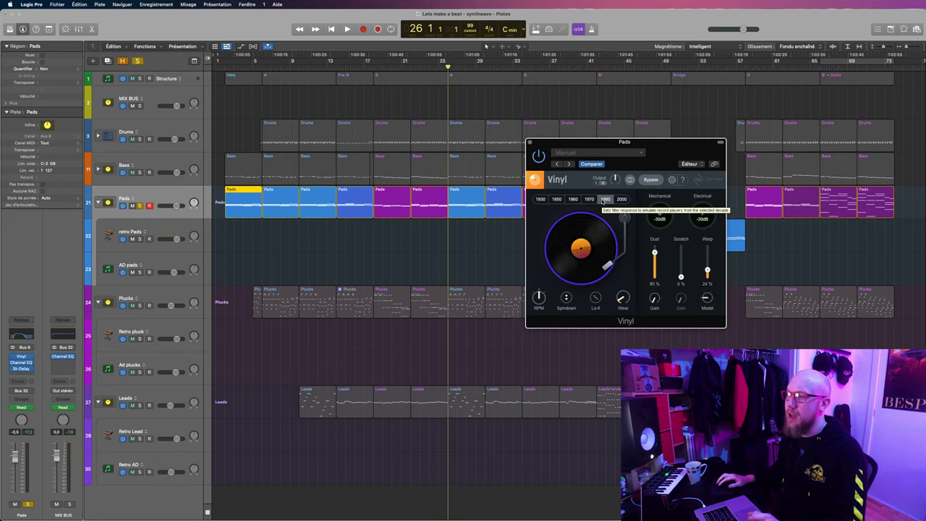
pyautogui.click(572, 199)
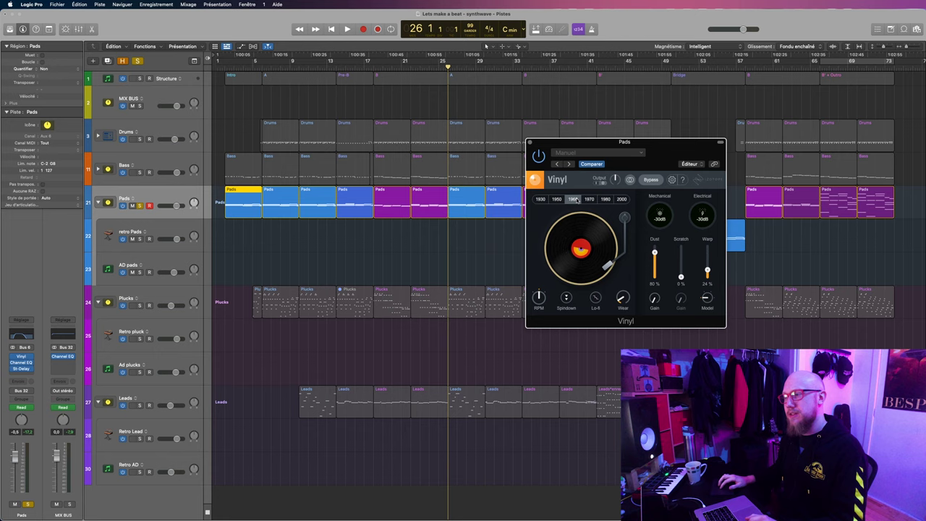
pyautogui.click(557, 199)
pyautogui.click(541, 199)
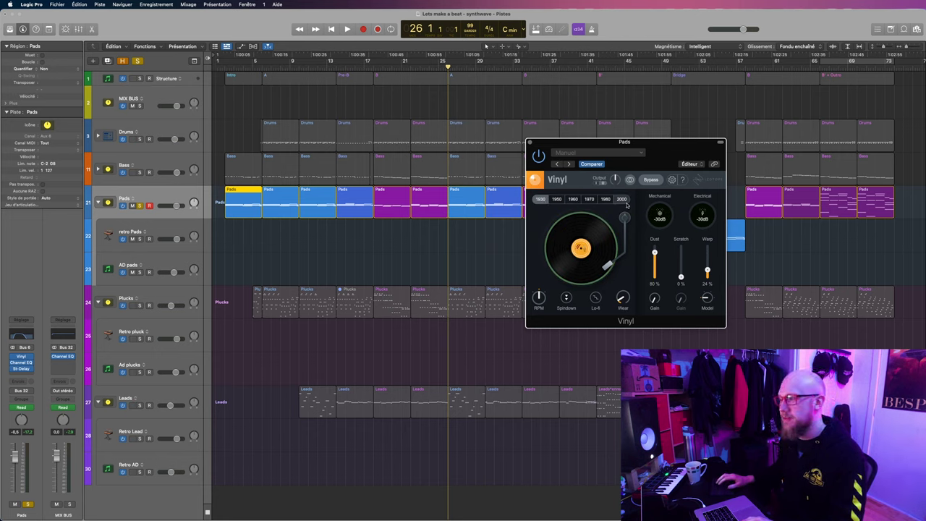
pyautogui.click(622, 199)
pyautogui.click(605, 199)
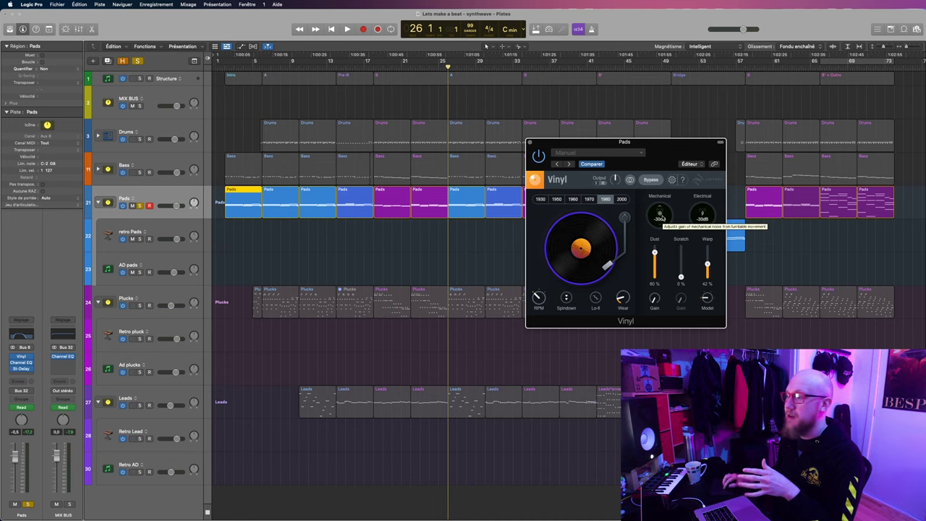
pyautogui.moveTo(659, 217); pyautogui.dragTo(692, 229)
pyautogui.moveTo(704, 197); pyautogui.dragTo(696, 228)
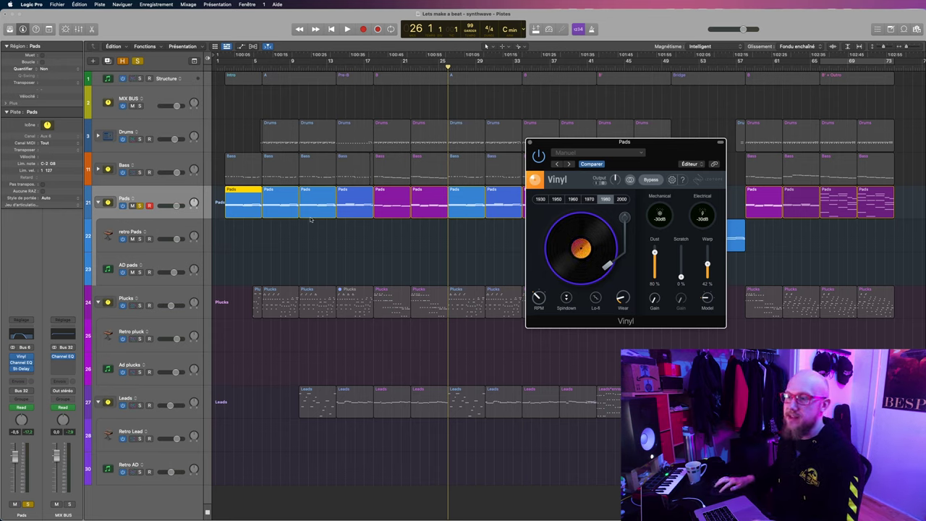
# Step: Play the song from the start, lower Vinyl Warp to 21% and raise Wear
pyautogui.click(429, 243)
pyautogui.press('Return')
pyautogui.press('space')
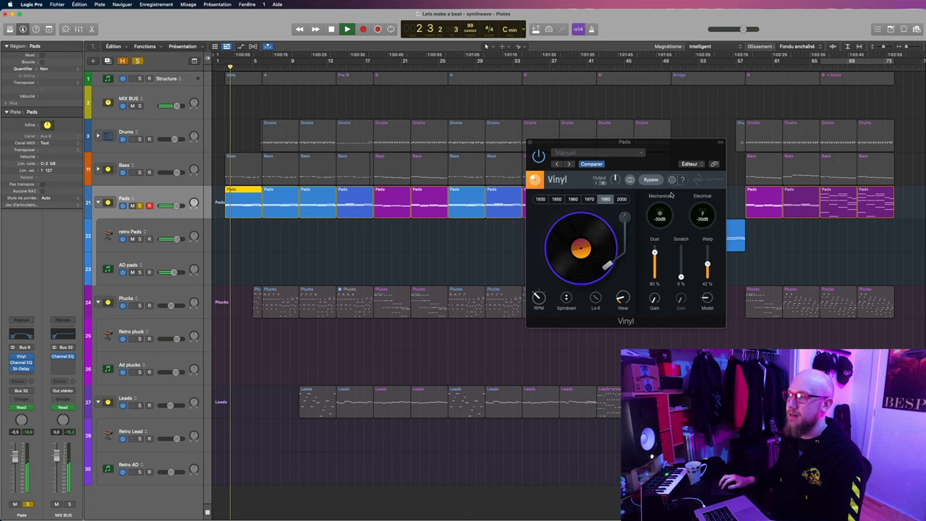
pyautogui.moveTo(707, 264)
pyautogui.mouseDown()
pyautogui.moveTo(707, 255)
pyautogui.moveTo(708, 272)
pyautogui.mouseUp()
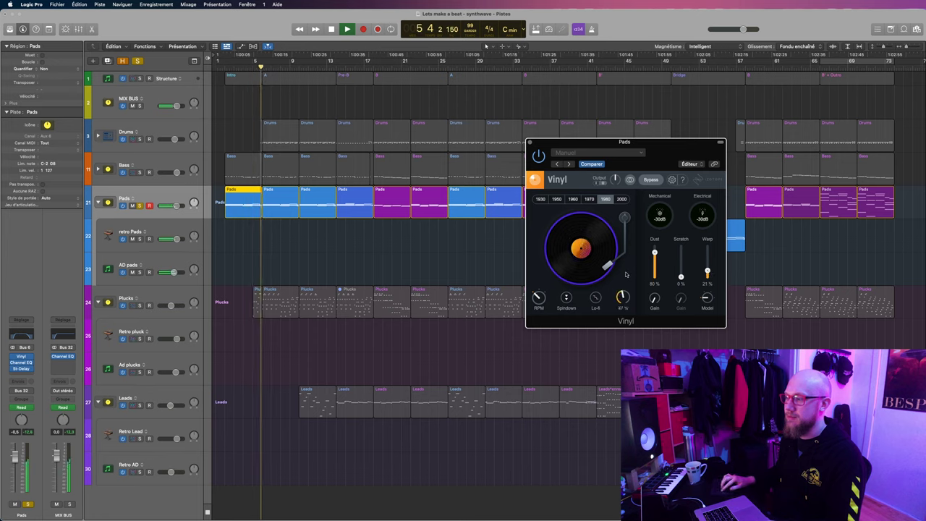
pyautogui.moveTo(624, 292)
pyautogui.mouseDown()
pyautogui.moveTo(636, 242)
pyautogui.moveTo(629, 312)
pyautogui.moveTo(629, 296)
pyautogui.mouseUp()
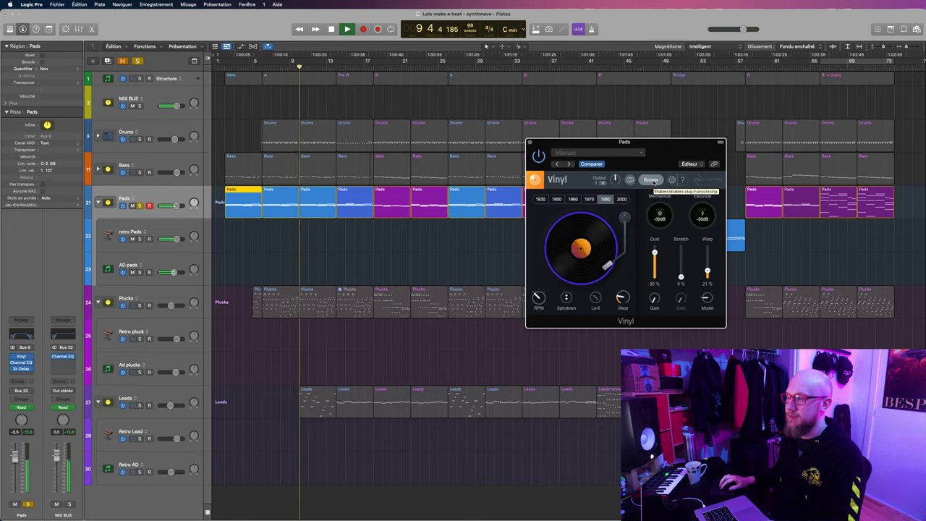
# Step: Compare the pads with Vinyl bypassed and active, twice during playback
pyautogui.click(652, 180)
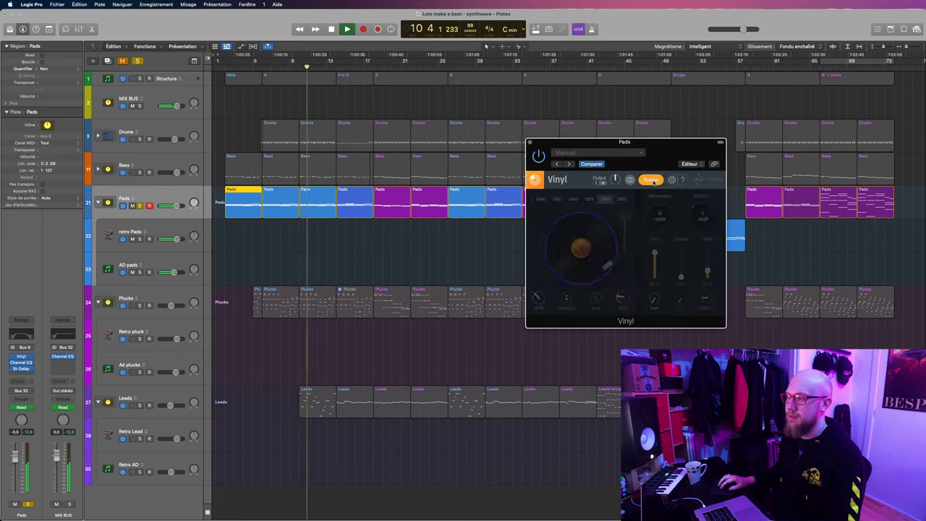
pyautogui.click(653, 182)
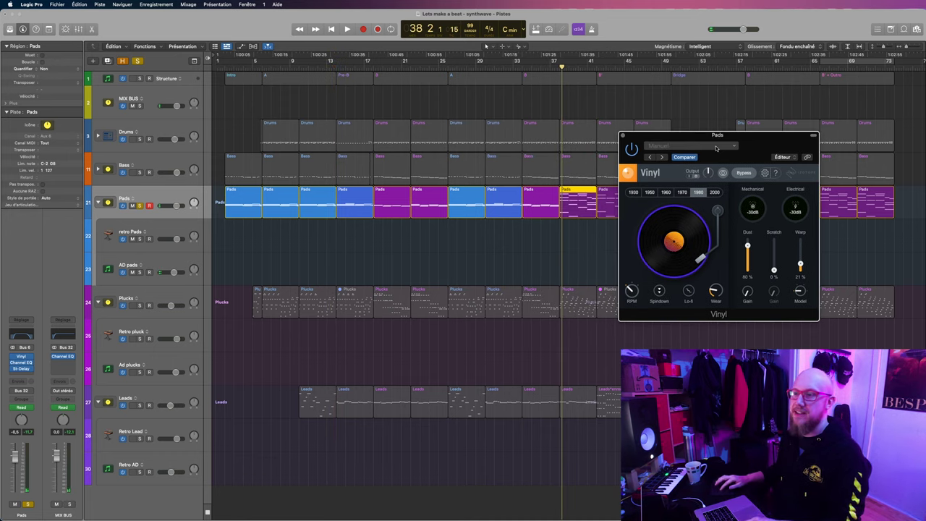
pyautogui.press('space')
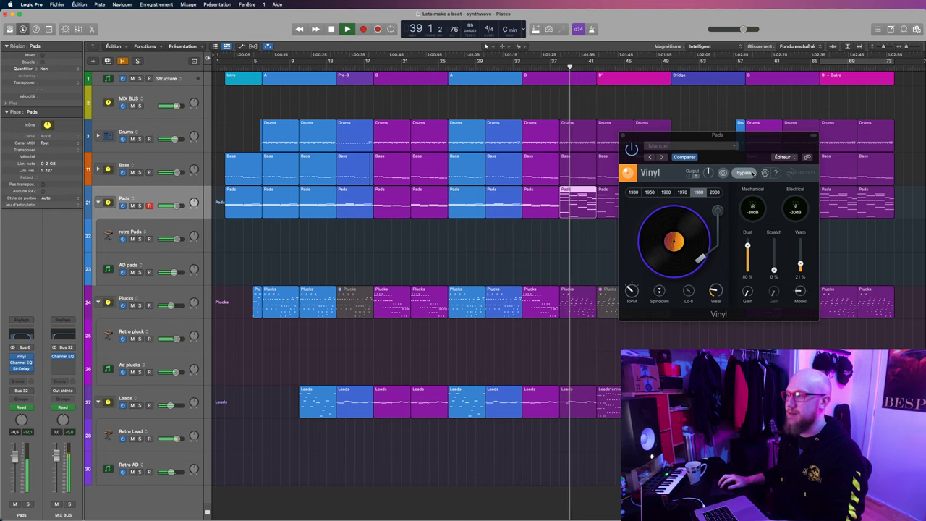
pyautogui.click(744, 174)
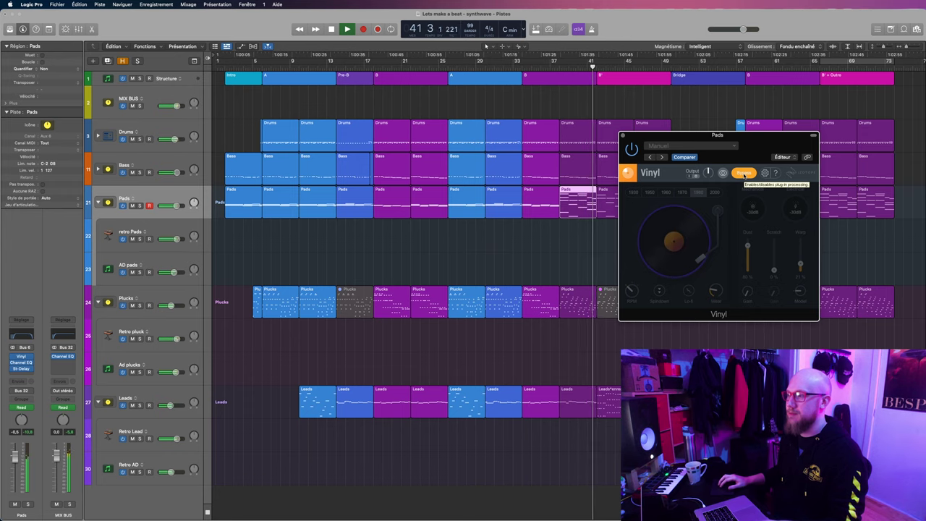
pyautogui.click(744, 174)
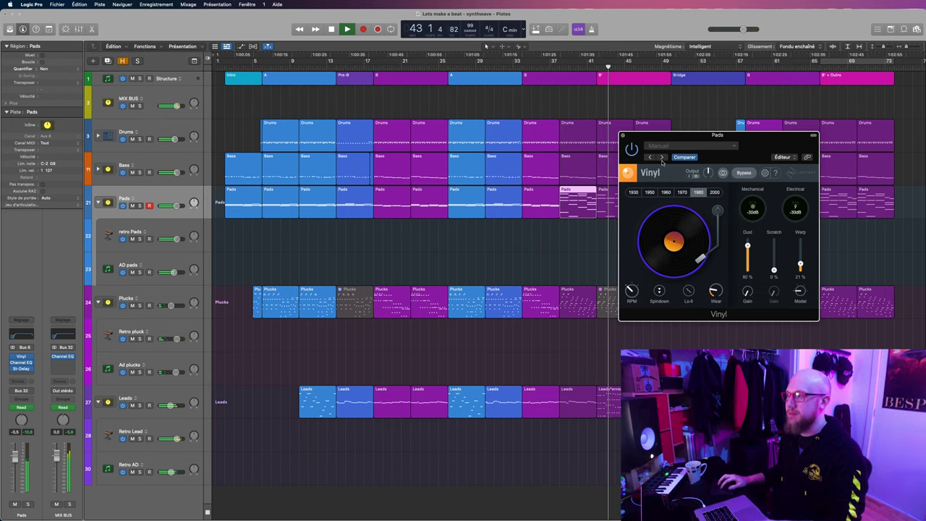
# Step: Stop playback, close Vinyl, and insert a stereo Tape Cassette effect on Plucks
pyautogui.press('space')
pyautogui.click(623, 136)
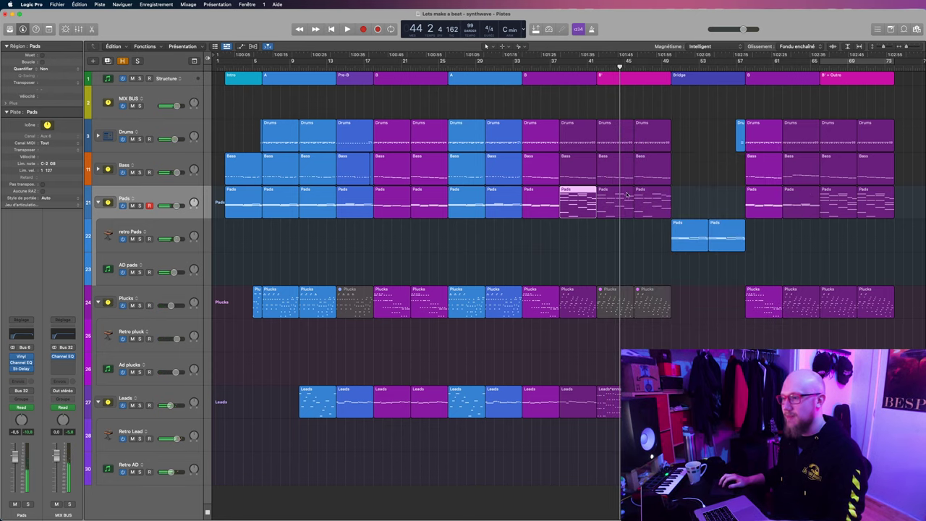
pyautogui.click(183, 306)
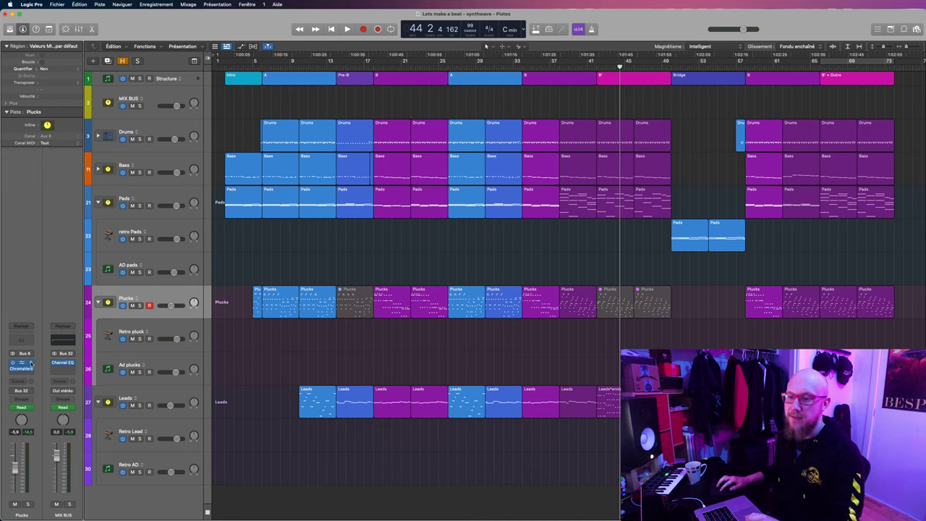
pyautogui.click(25, 361)
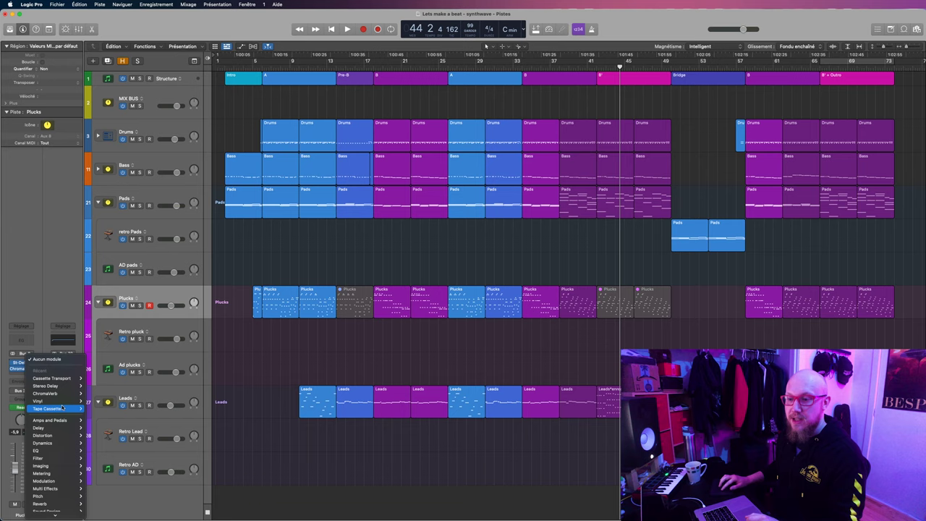
pyautogui.moveTo(63, 409)
pyautogui.click(94, 409)
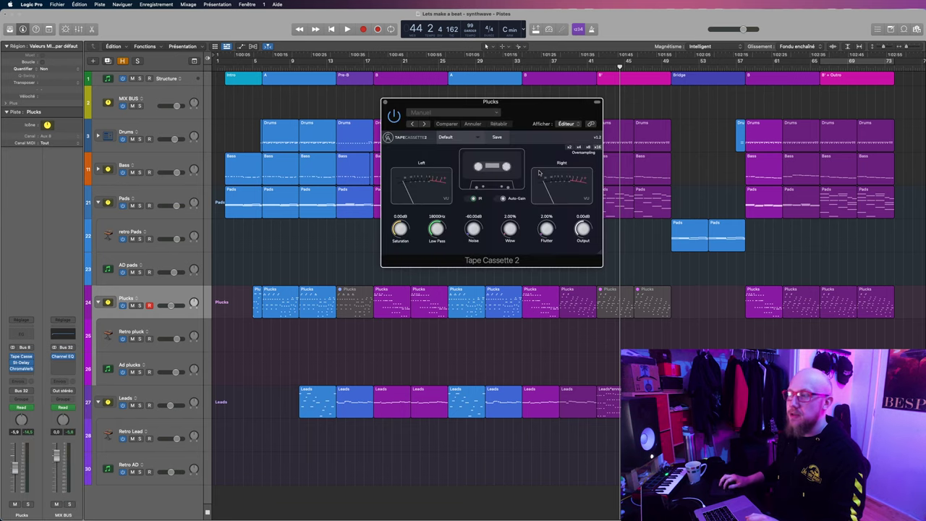
# Step: Solo the plucks and, during playback, raise the tape Wow to about 34.74%
pyautogui.moveTo(548, 106); pyautogui.dragTo(658, 220)
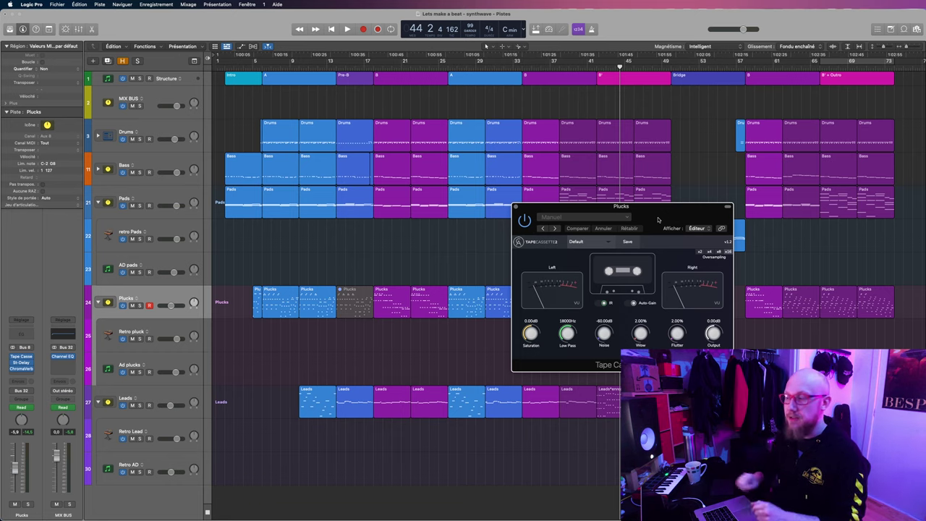
pyautogui.moveTo(658, 219); pyautogui.dragTo(713, 211)
pyautogui.hotkey('ctrl', 's')
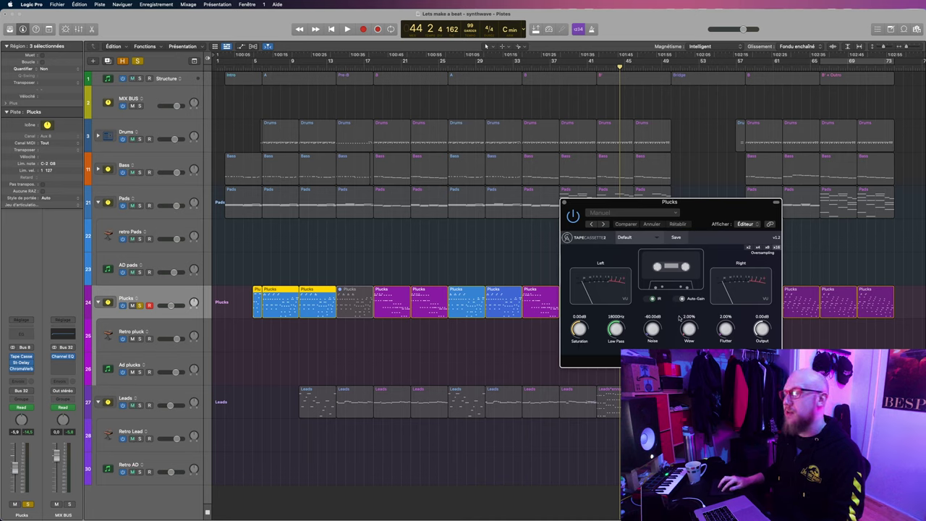
pyautogui.press('space')
pyautogui.click(722, 334)
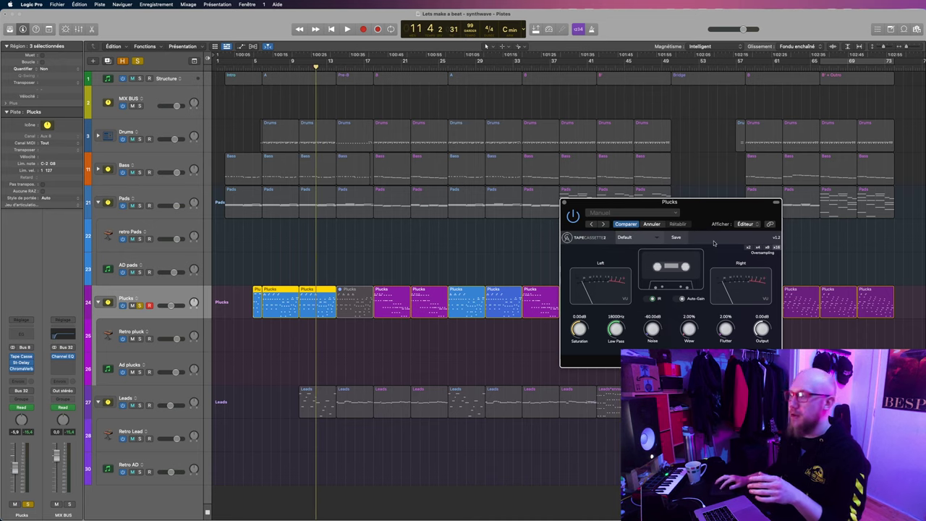
pyautogui.hotkey('shift', 'space')
pyautogui.moveTo(722, 337); pyautogui.dragTo(689, 332)
pyautogui.press('space')
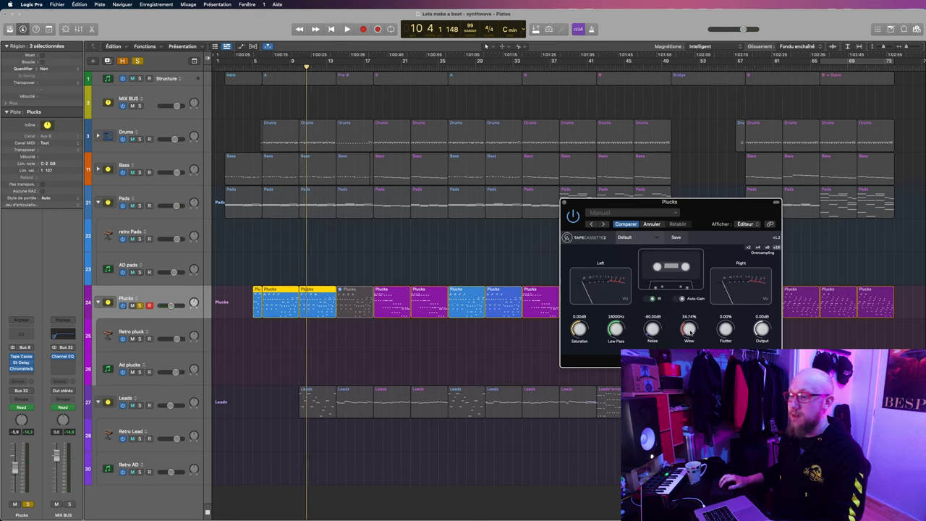
# Step: During playback, set Tape Cassette Wow to 18.10%, Saturation 8.13 dB and Output 2.07 dB
pyautogui.press('space')
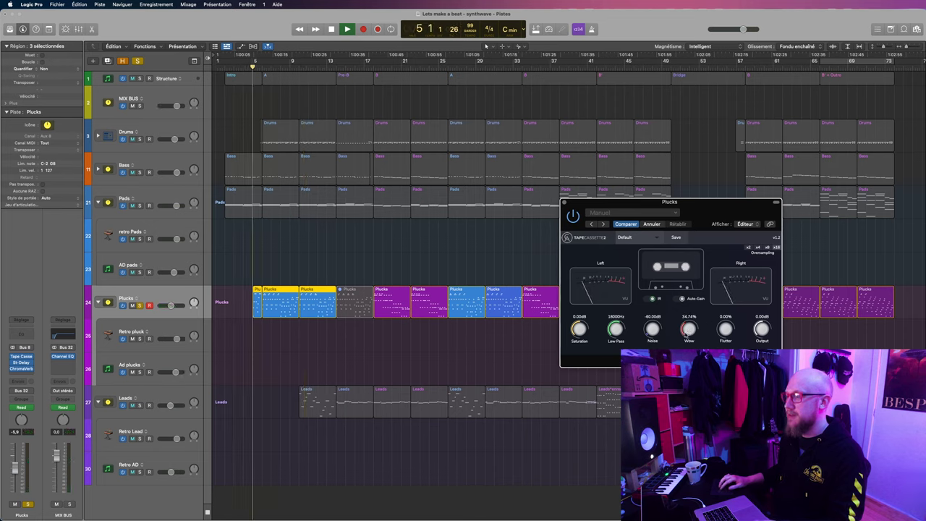
pyautogui.moveTo(685, 334); pyautogui.dragTo(724, 330)
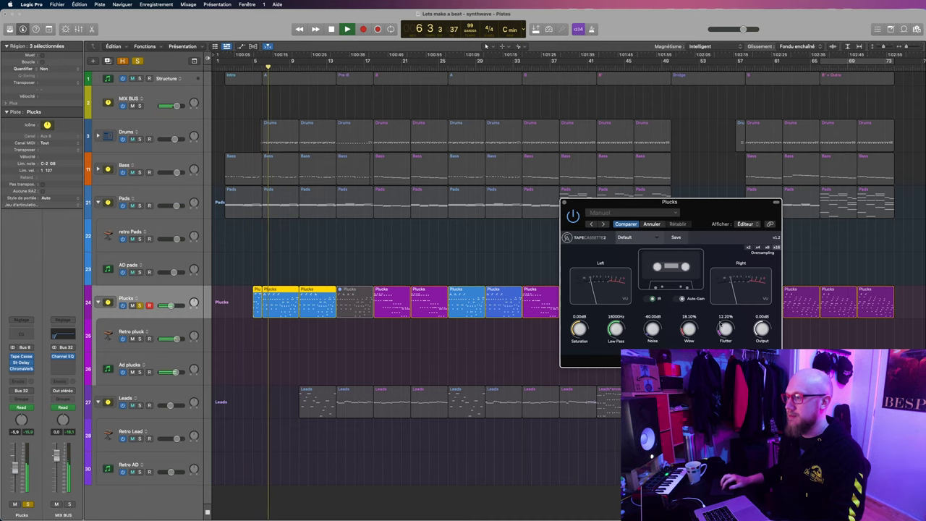
pyautogui.moveTo(579, 329); pyautogui.dragTo(607, 307)
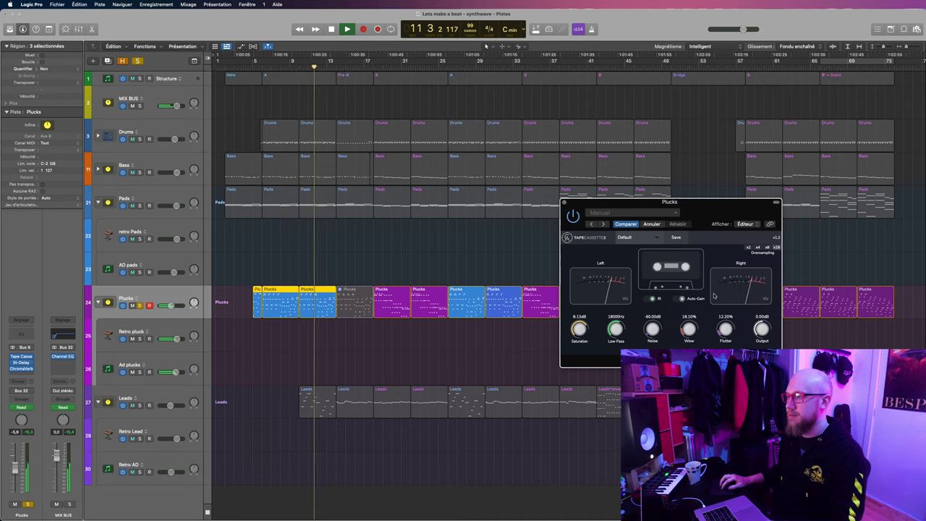
pyautogui.moveTo(762, 334); pyautogui.dragTo(761, 326)
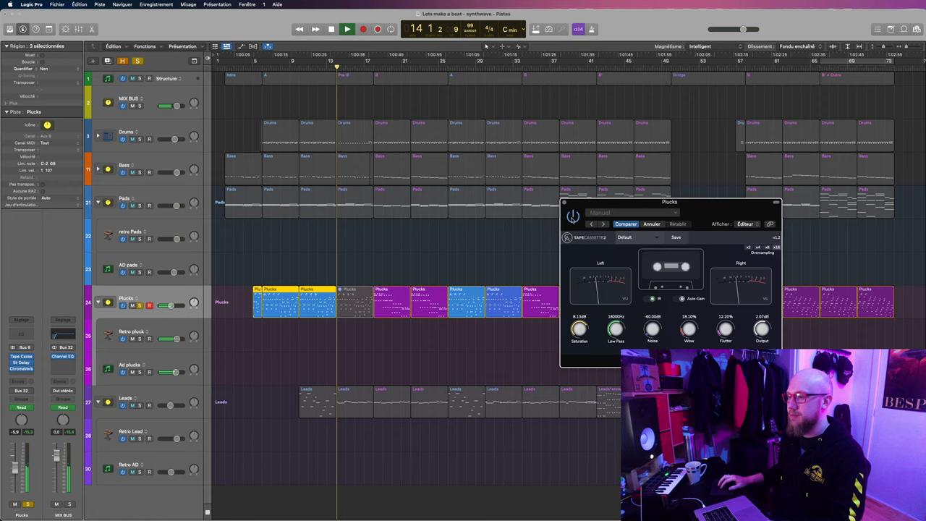
pyautogui.press('space')
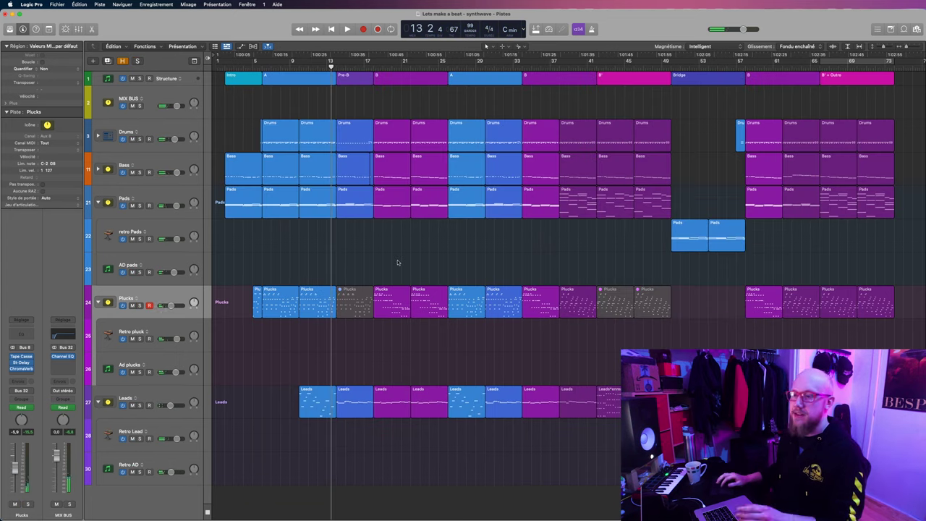
pyautogui.click(390, 301)
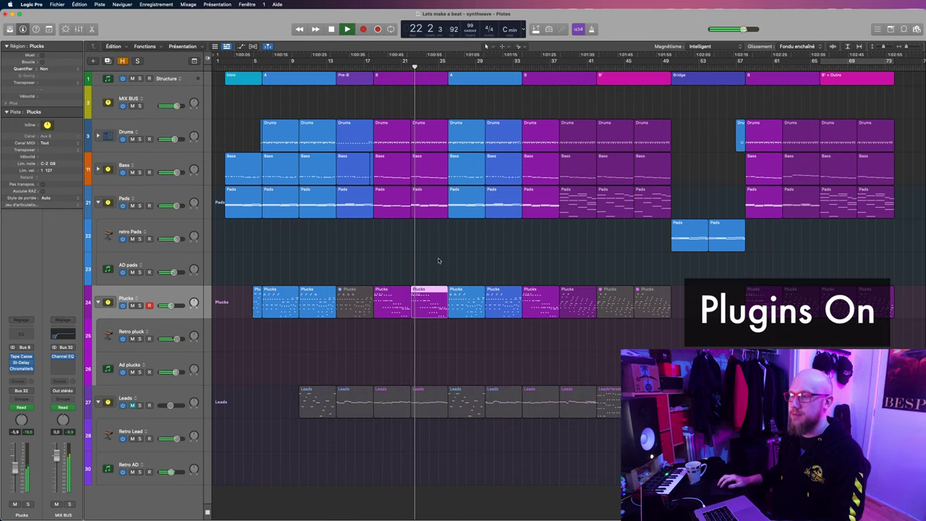
pyautogui.press('c')
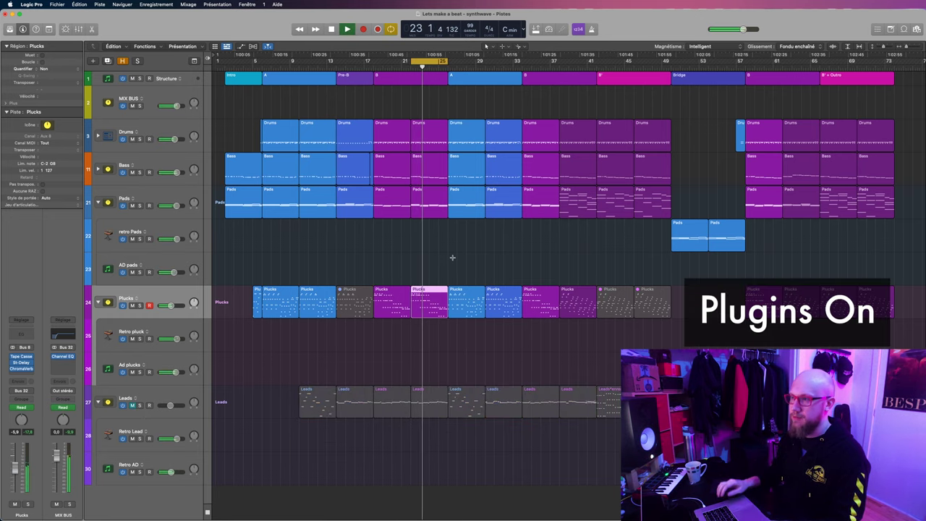
pyautogui.press('x')
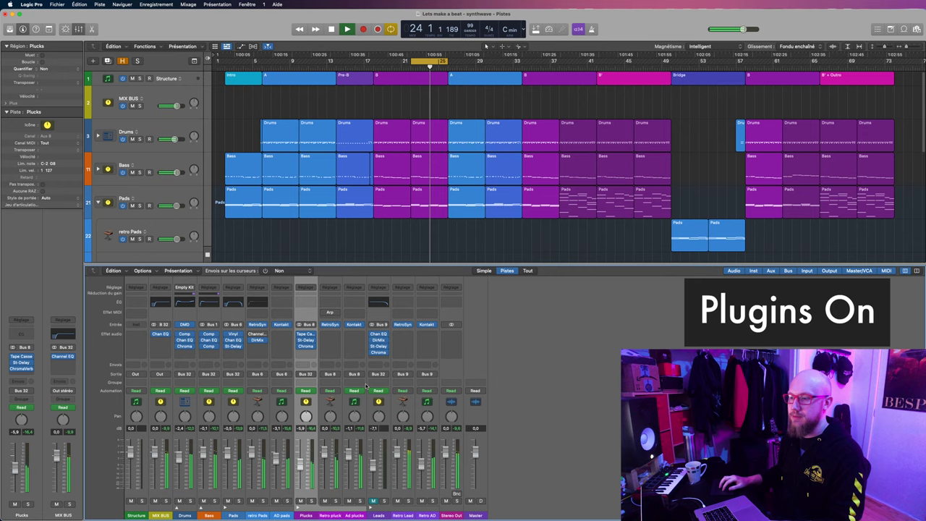
pyautogui.click(230, 366)
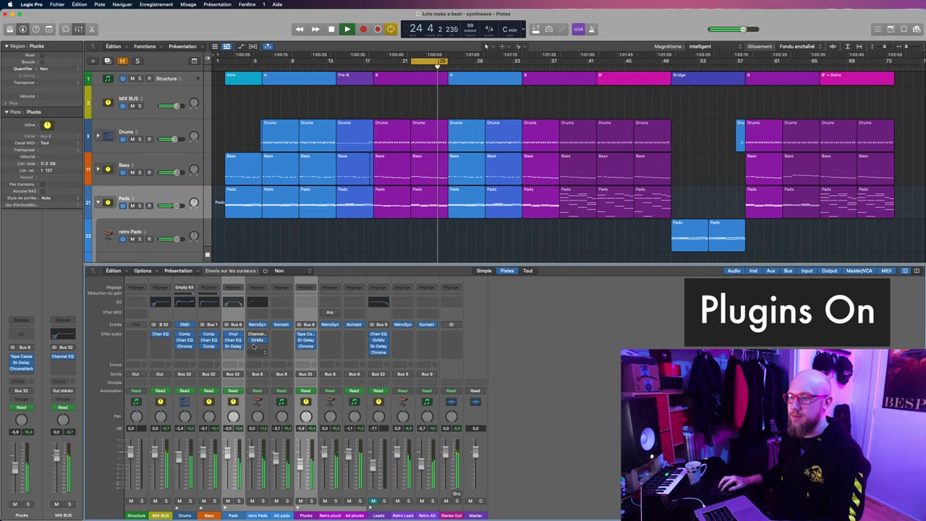
pyautogui.click(226, 335)
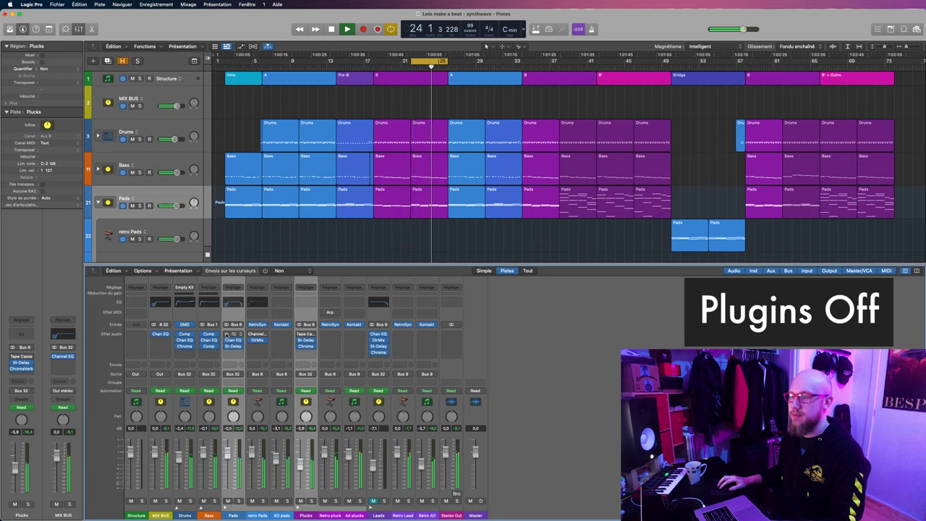
pyautogui.click(227, 334)
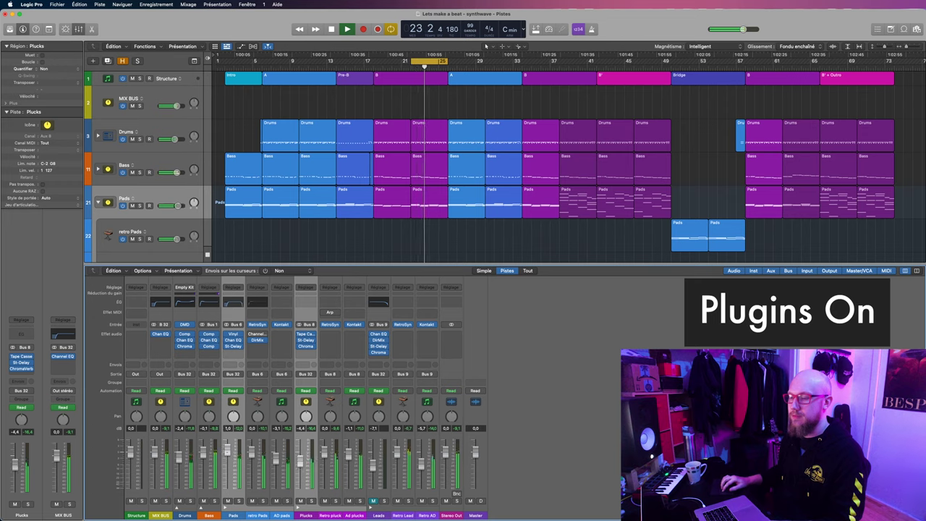
pyautogui.click(227, 452)
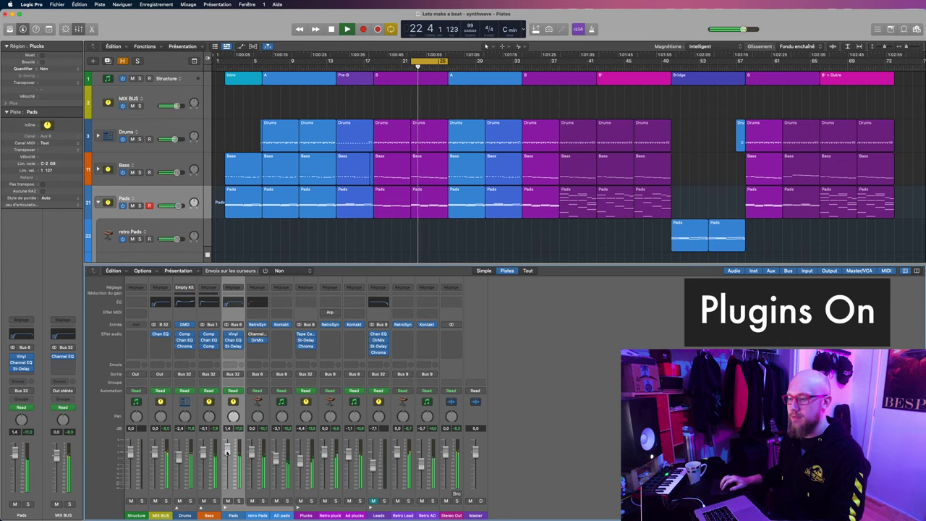
pyautogui.press('space')
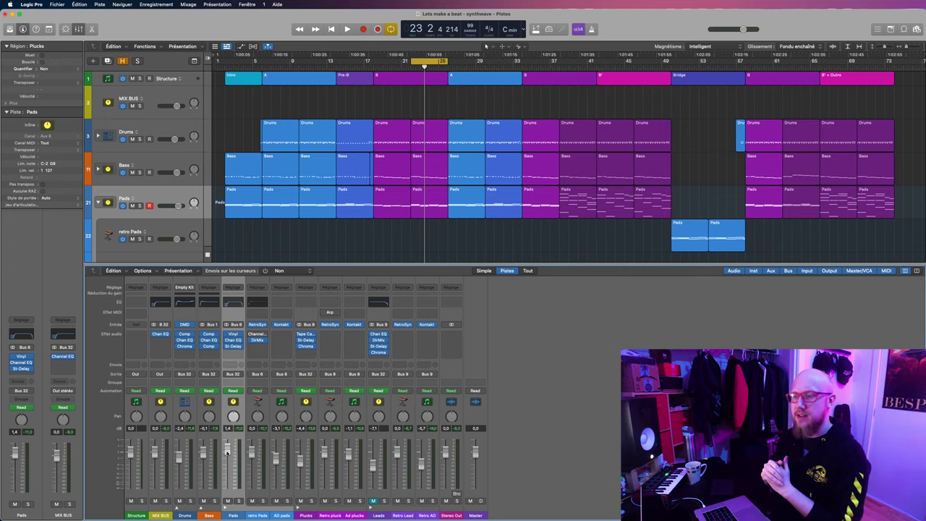
pyautogui.press('x')
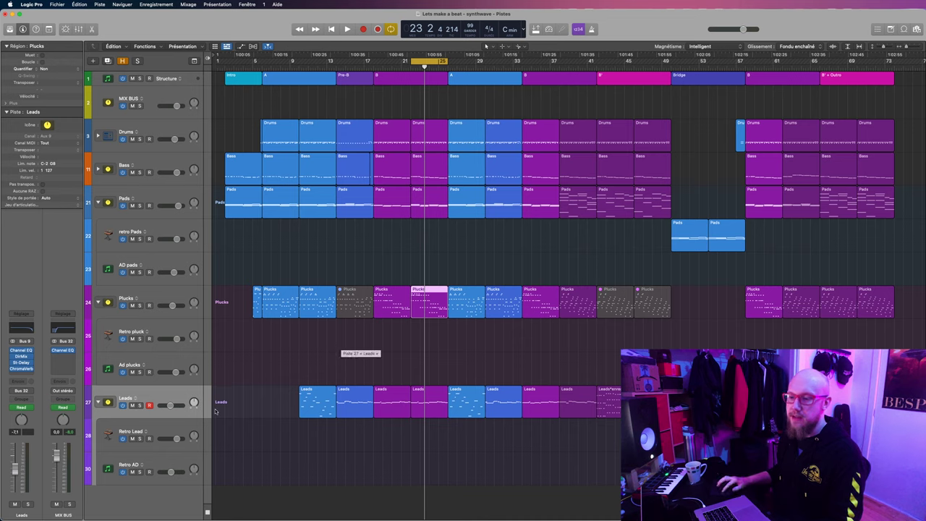
# Step: Solo Retro Lead, open its Retro Synth and set oscillator 1 shape to 35.6% while playing
pyautogui.click(179, 424)
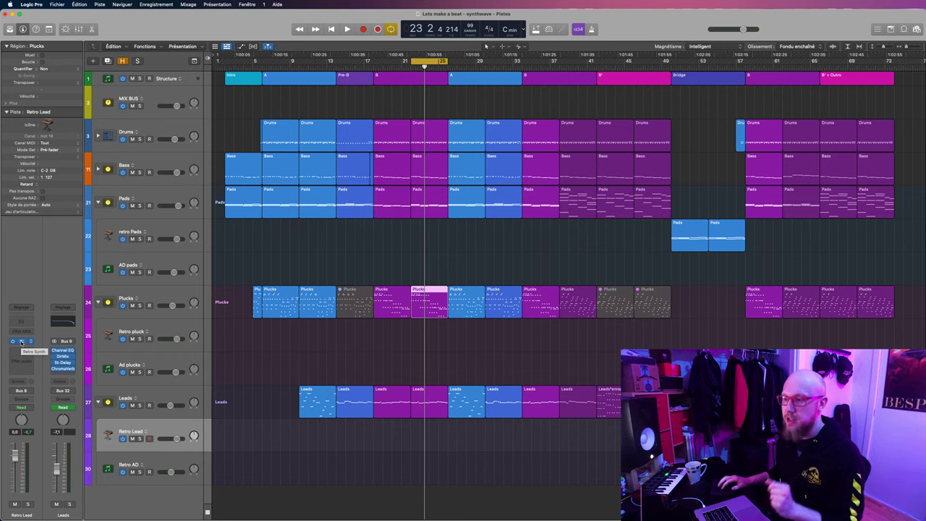
pyautogui.press('v')
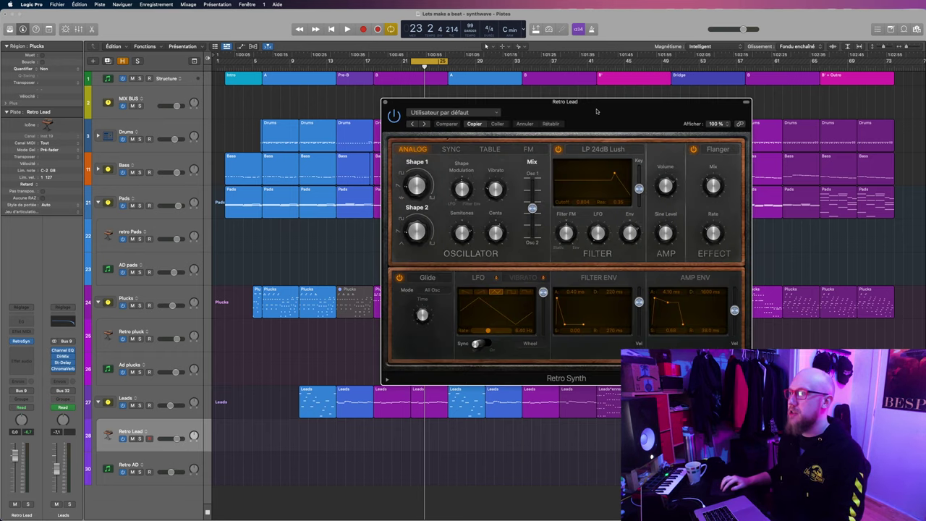
pyautogui.moveTo(596, 110); pyautogui.dragTo(720, 81)
pyautogui.click(140, 437)
pyautogui.press('space')
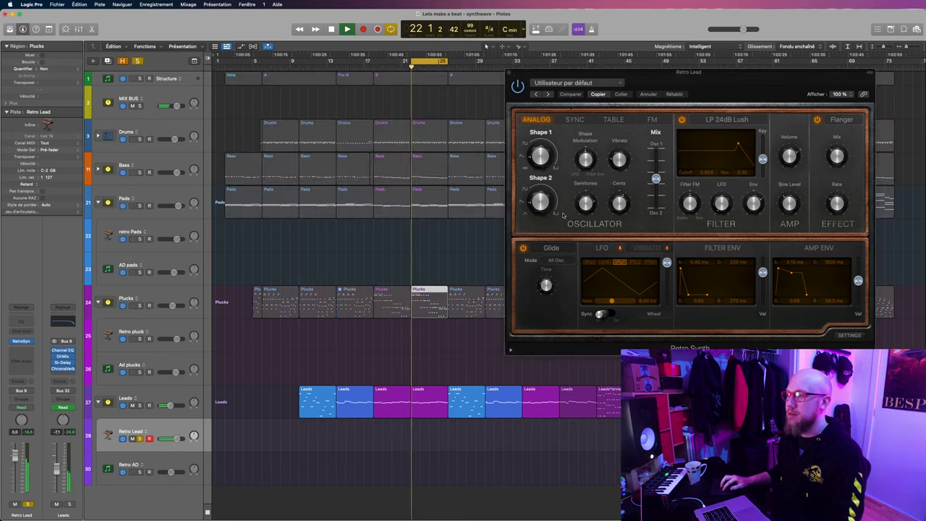
pyautogui.moveTo(541, 139); pyautogui.dragTo(542, 131)
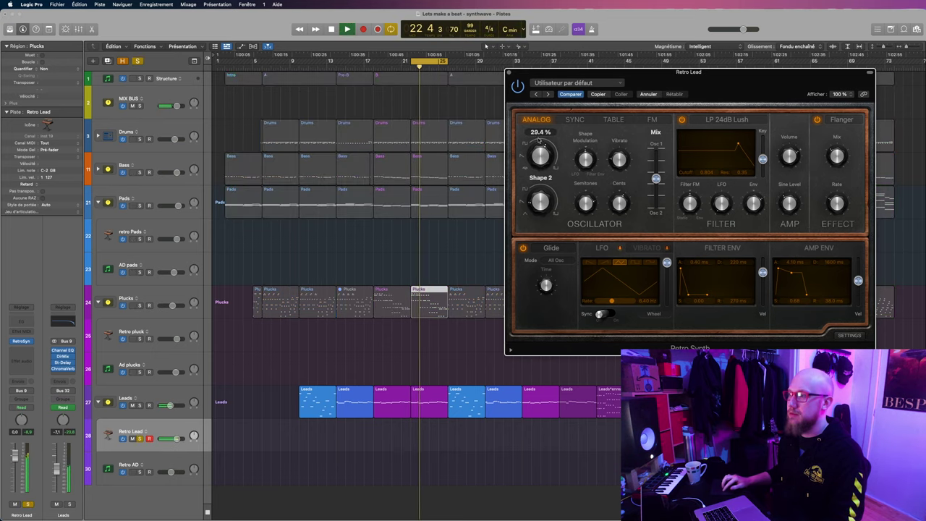
pyautogui.moveTo(547, 171)
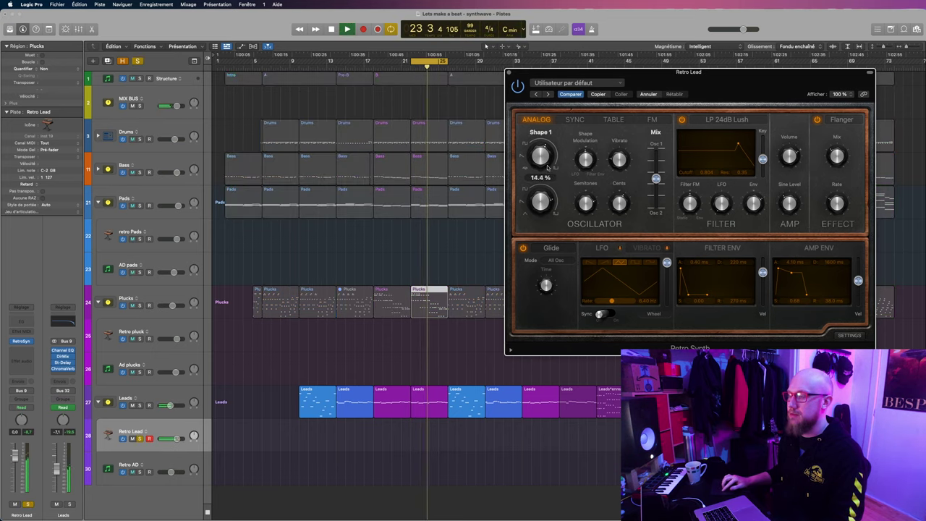
pyautogui.moveTo(541, 171); pyautogui.dragTo(539, 165)
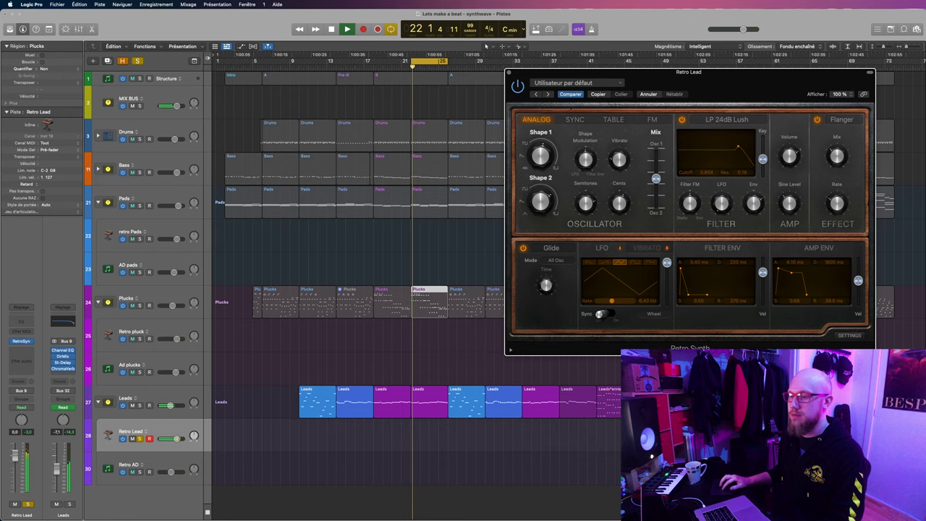
# Step: Tweak the oscillator 1 shape again and A/B it against the original settings with Compare
pyautogui.click(571, 94)
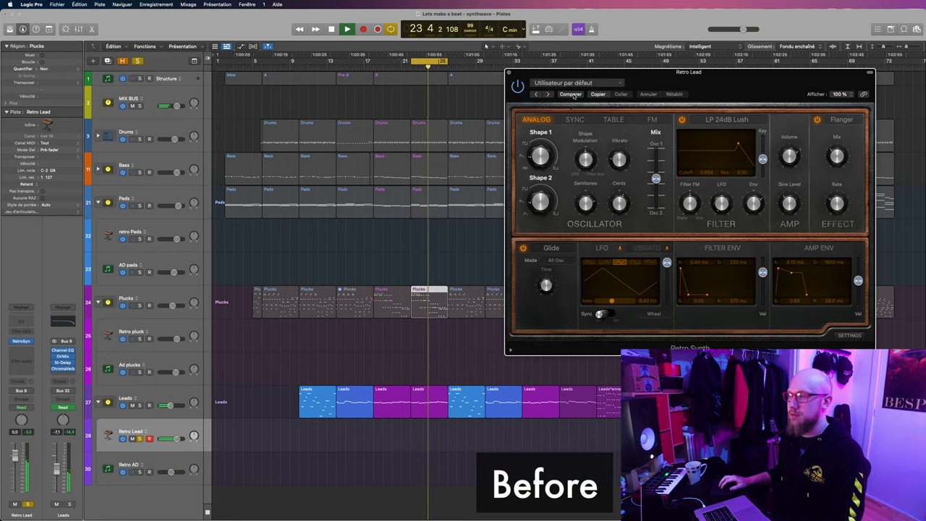
pyautogui.press('space')
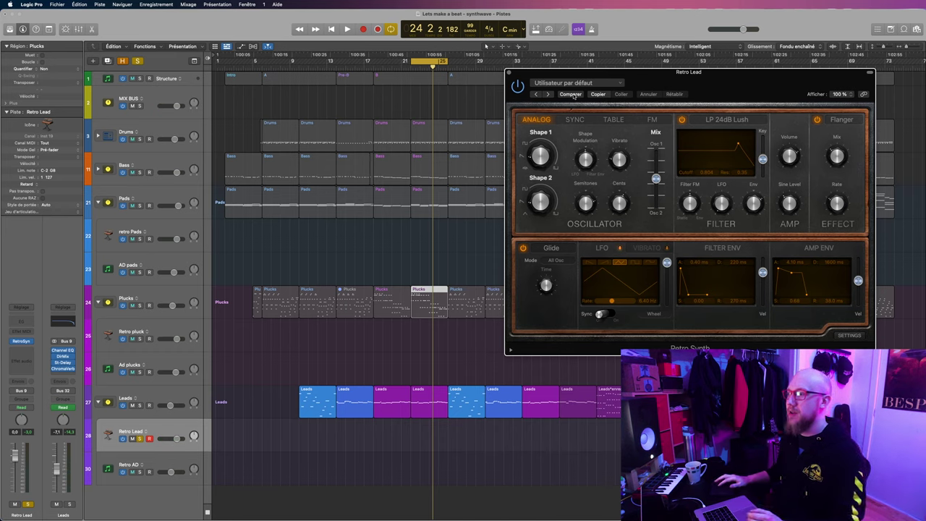
pyautogui.moveTo(541, 156); pyautogui.dragTo(547, 165)
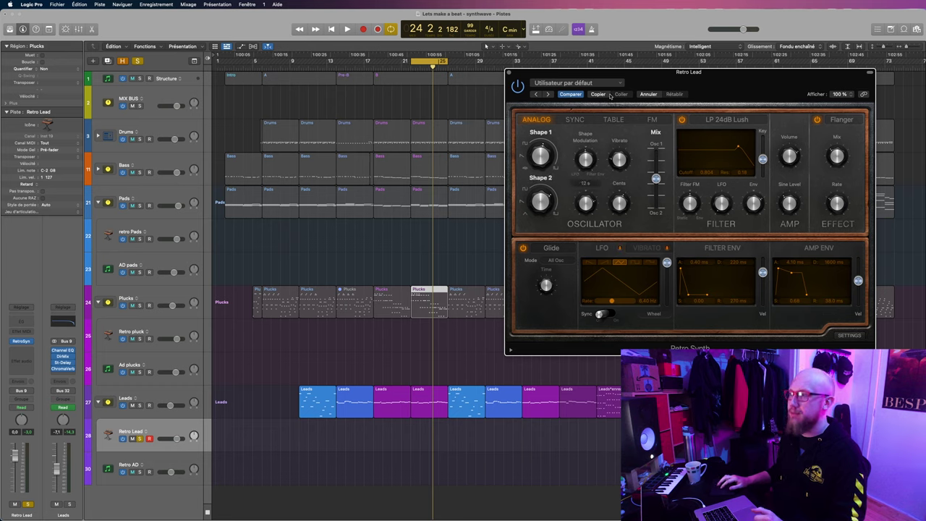
pyautogui.press('space')
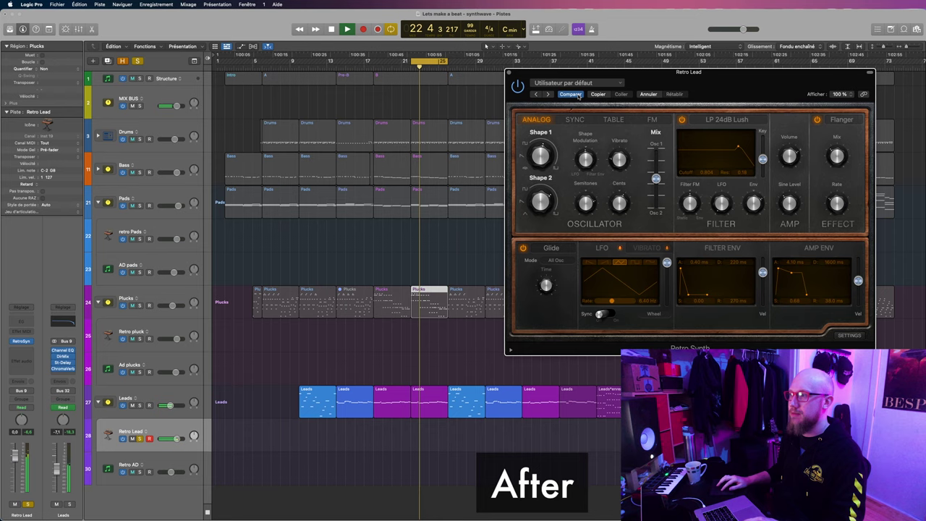
pyautogui.click(578, 95)
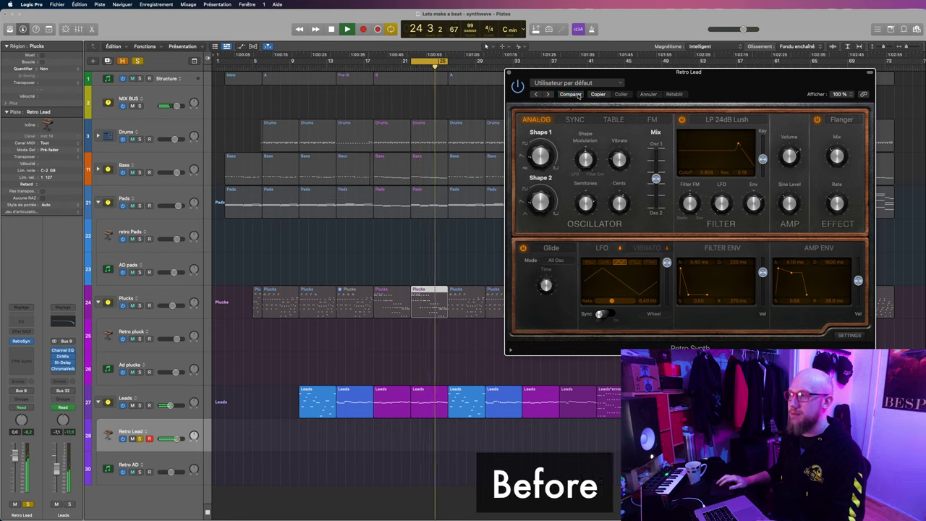
pyautogui.click(578, 95)
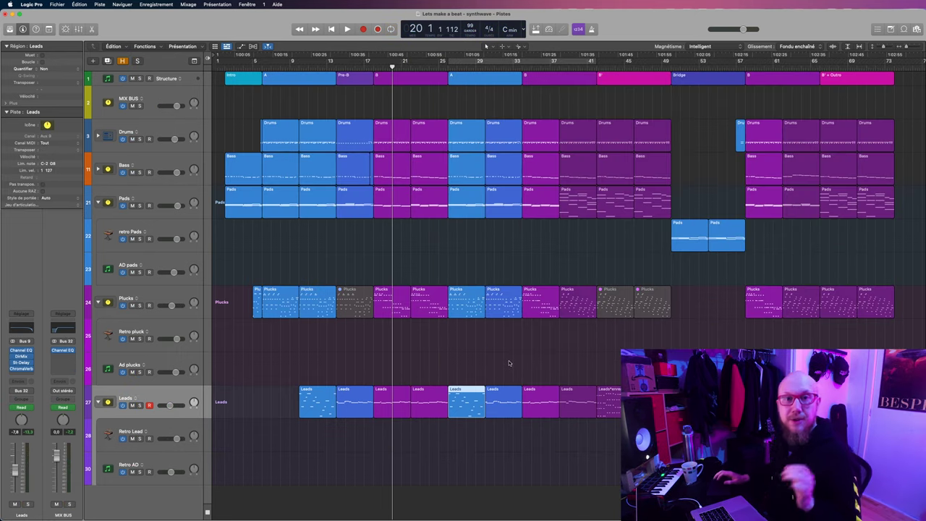
# Step: Insert Vinyl on the Leads channel and set it to the 1980 era
pyautogui.click(23, 348)
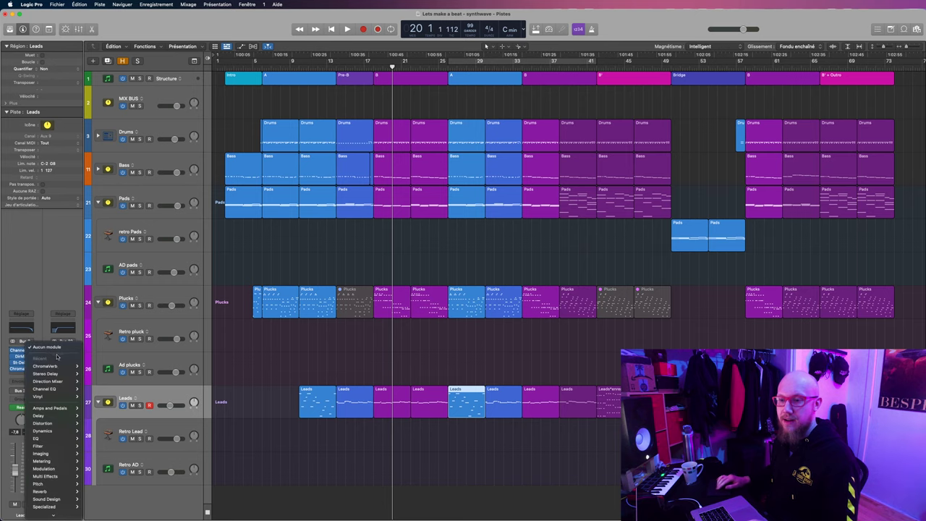
pyautogui.click(92, 397)
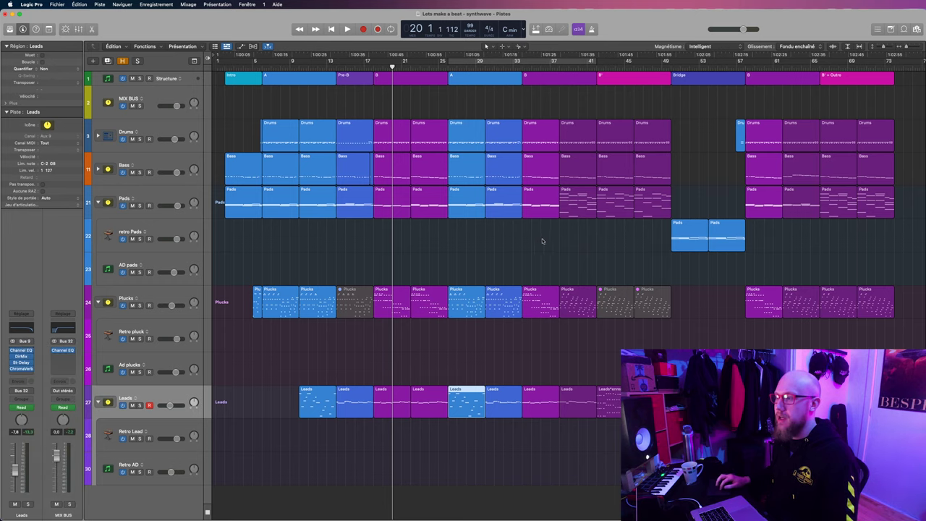
pyautogui.click(629, 203)
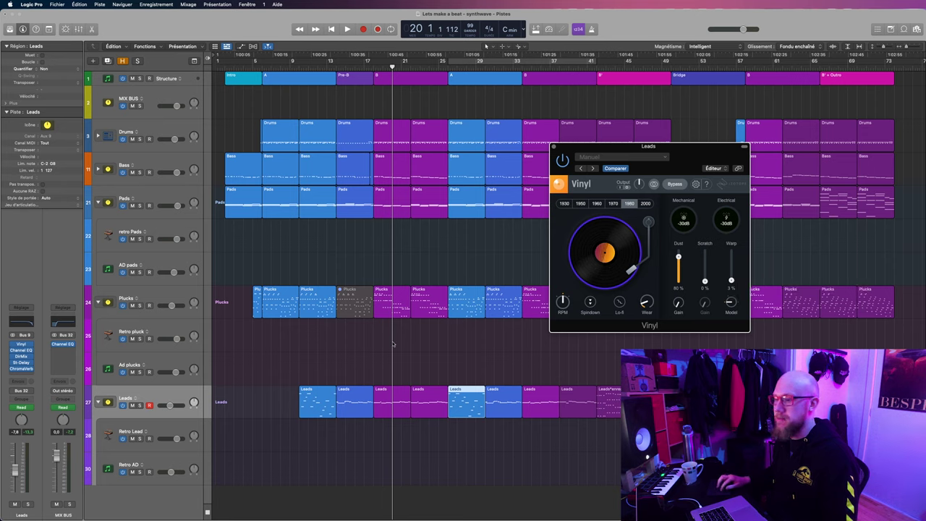
# Step: Solo Leads, A/B the Vinyl bypass twice during playback, then bring up the Channel EQ
pyautogui.click(139, 405)
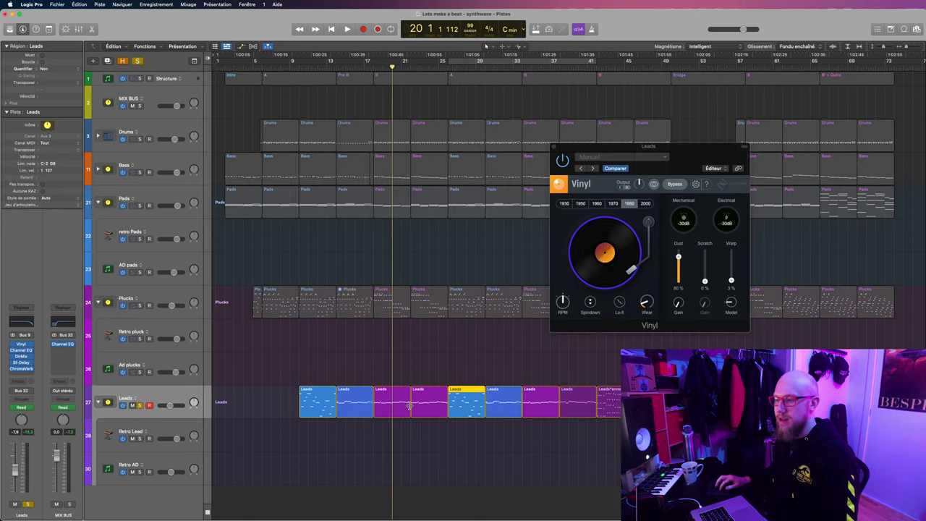
pyautogui.press('space')
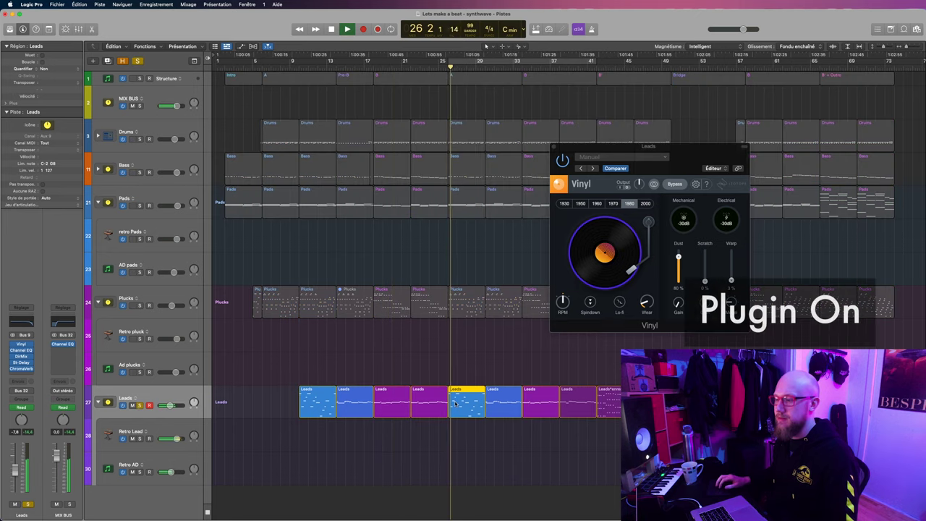
pyautogui.click(675, 185)
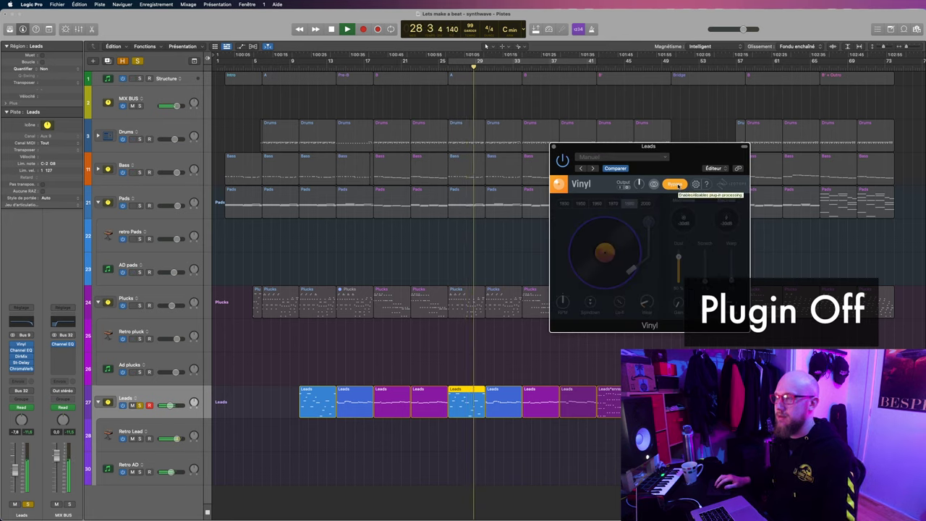
pyautogui.click(675, 185)
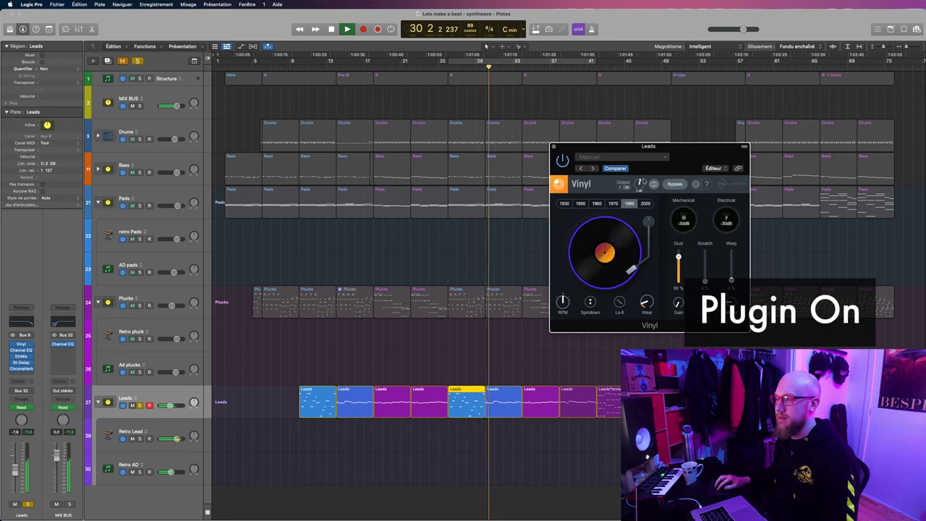
pyautogui.click(667, 184)
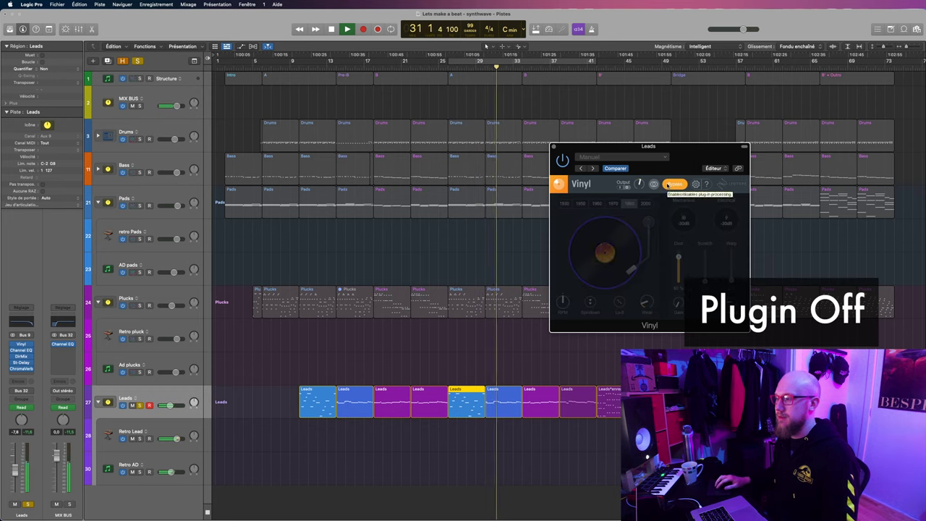
pyautogui.click(667, 184)
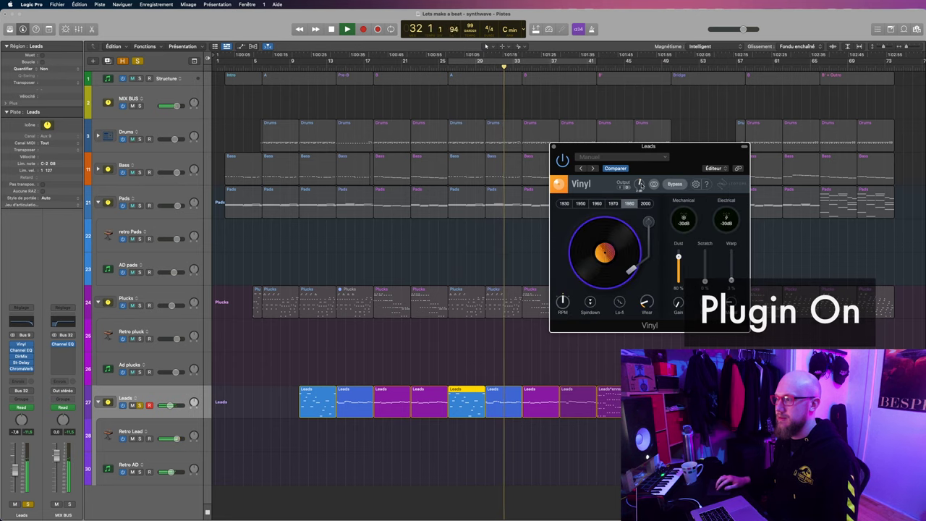
pyautogui.press('space')
pyautogui.click(22, 351)
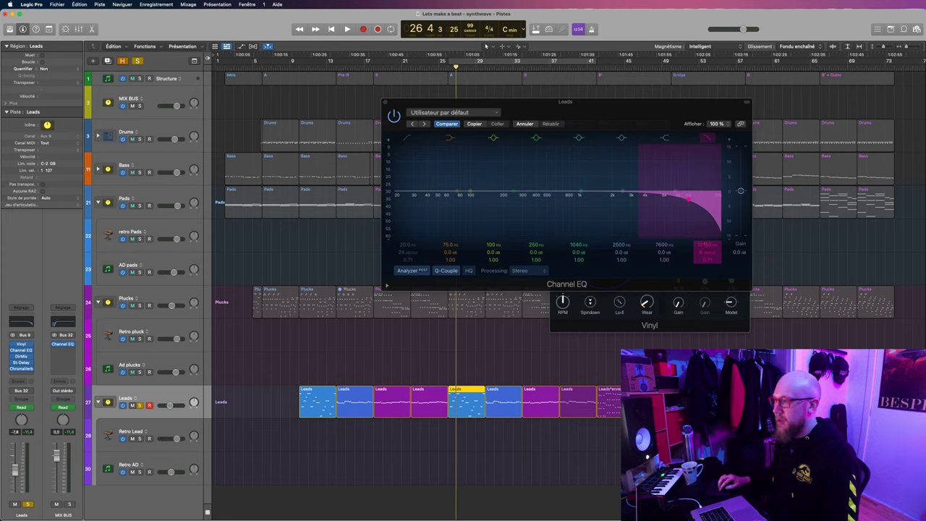
# Step: Raise the Leads Channel EQ high-cut to about 10400 Hz and listen back
pyautogui.moveTo(689, 199); pyautogui.dragTo(713, 197)
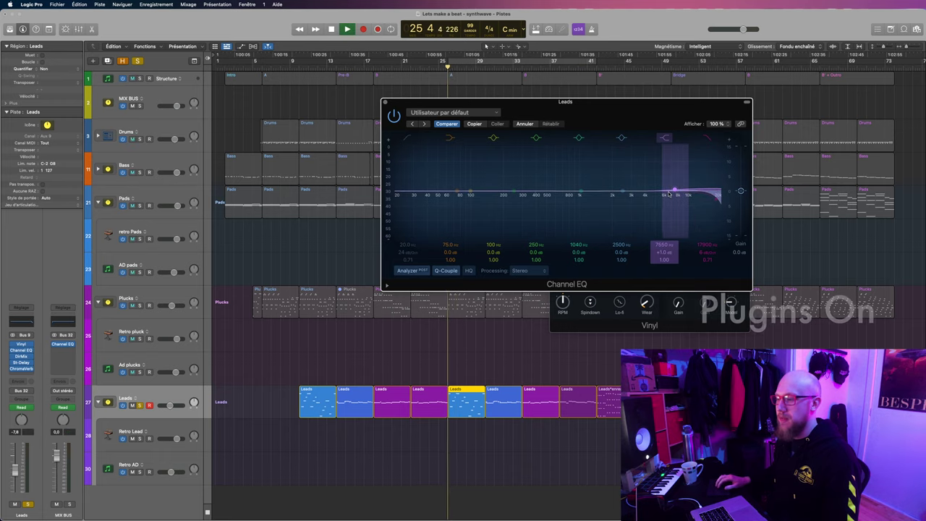
pyautogui.press('space')
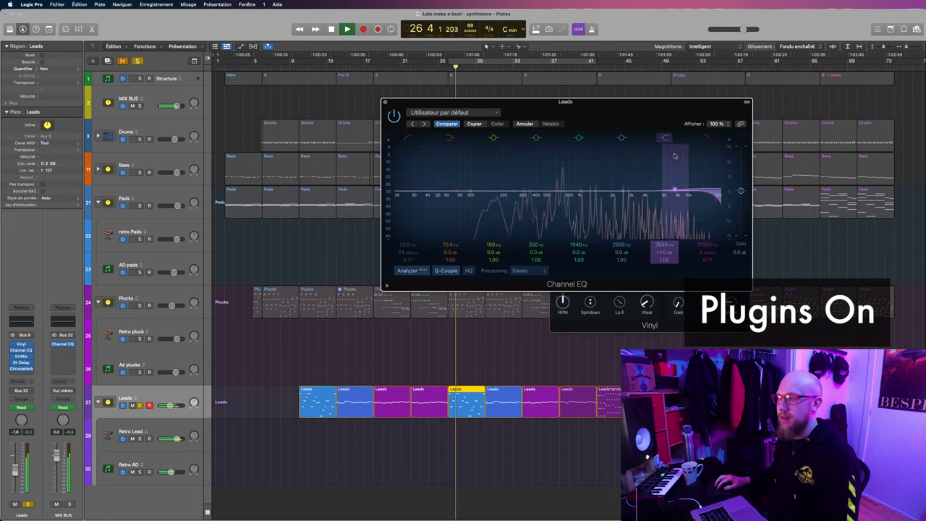
pyautogui.moveTo(600, 118); pyautogui.dragTo(660, 203)
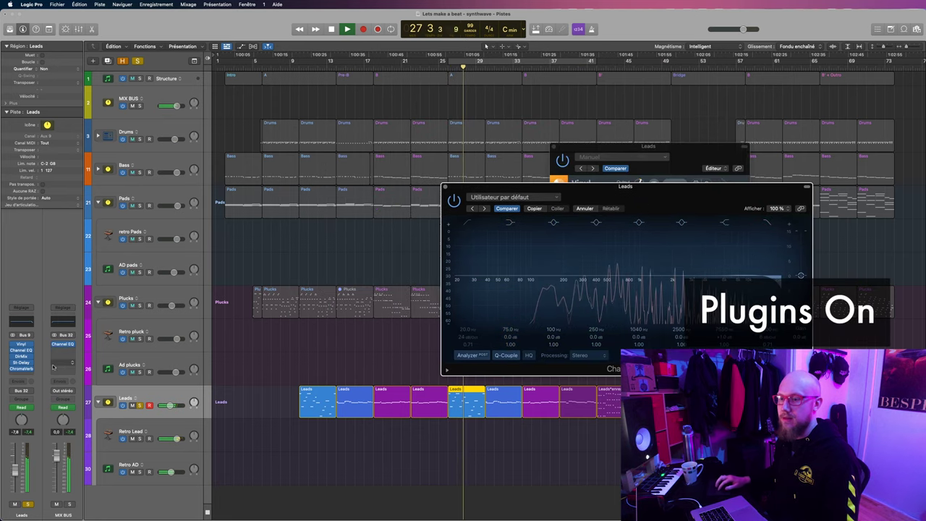
pyautogui.press('space')
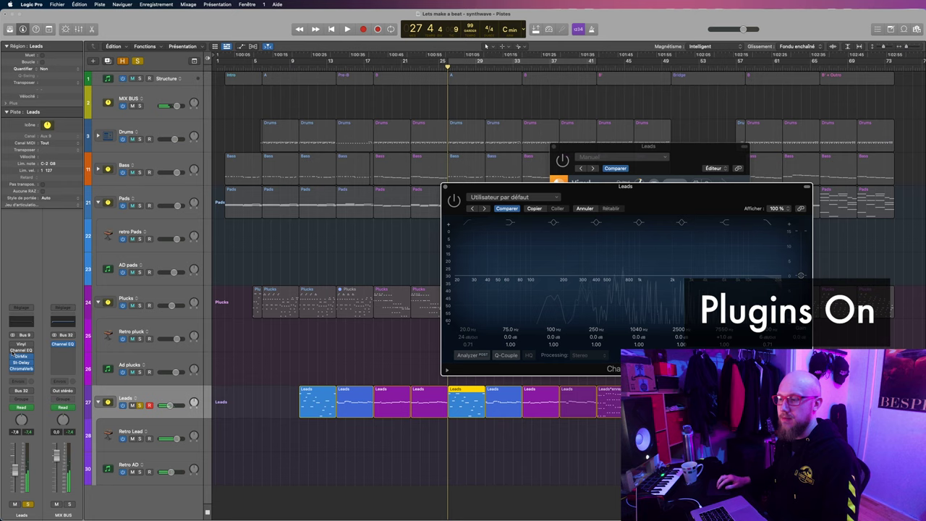
pyautogui.press('space')
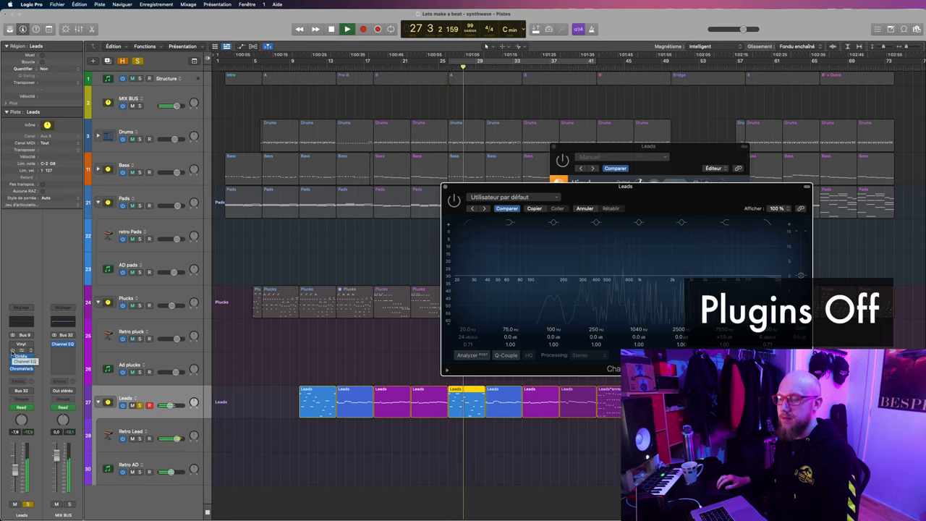
pyautogui.press('space')
# Step: Re-enable the Leads plugins, dip about 630 Hz by 1.8 dB, and close the EQ and Vinyl windows
pyautogui.click(13, 349)
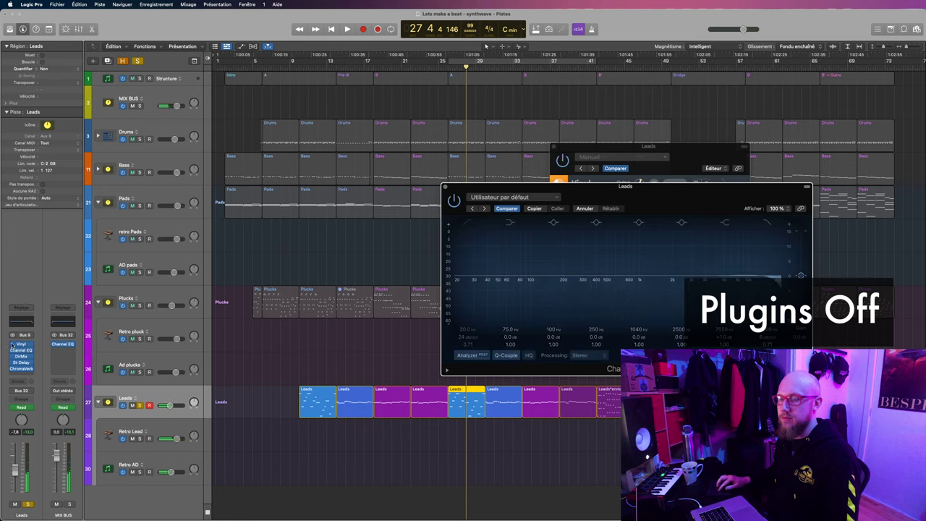
pyautogui.press('space')
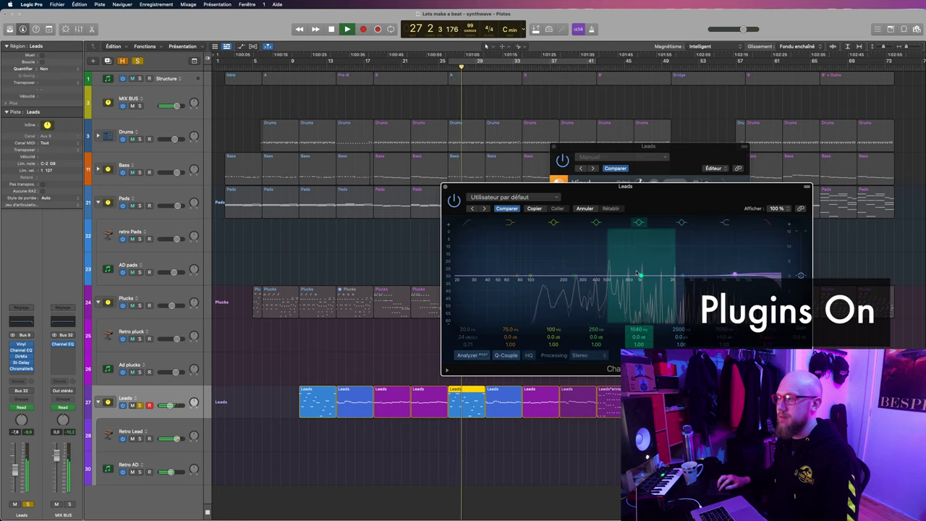
pyautogui.moveTo(639, 280); pyautogui.dragTo(616, 282)
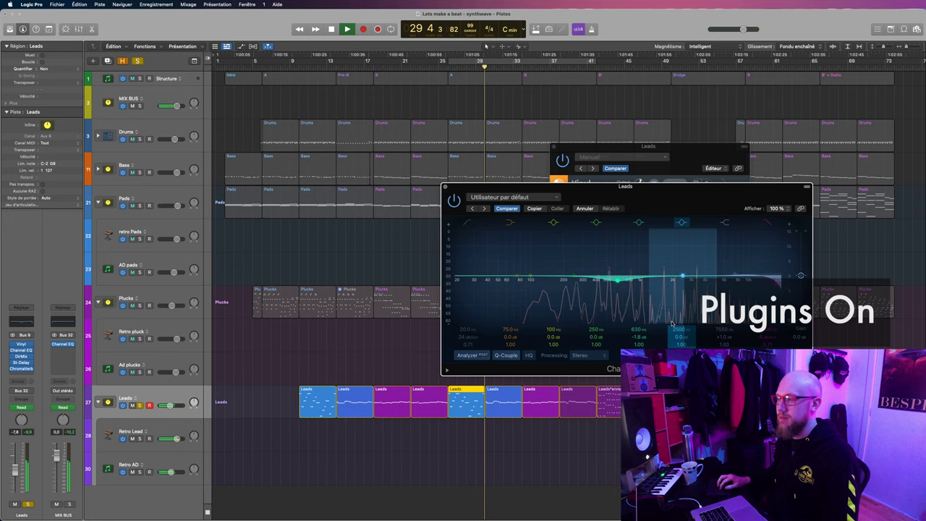
pyautogui.press('super+w')
pyautogui.press('space')
# Step: Unsolo Leads and compare the full mix with the Leads plugins bypassed and re-enabled
pyautogui.press('super+w')
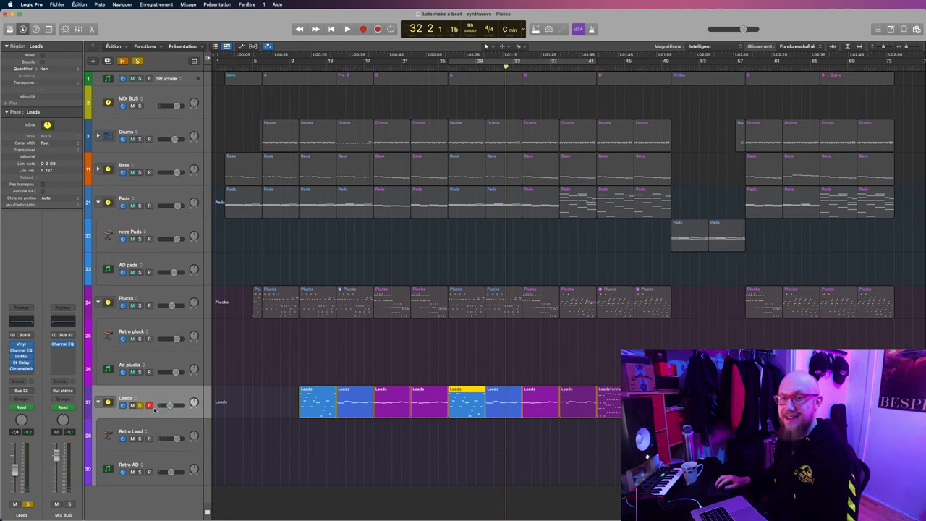
pyautogui.click(140, 405)
pyautogui.press('space')
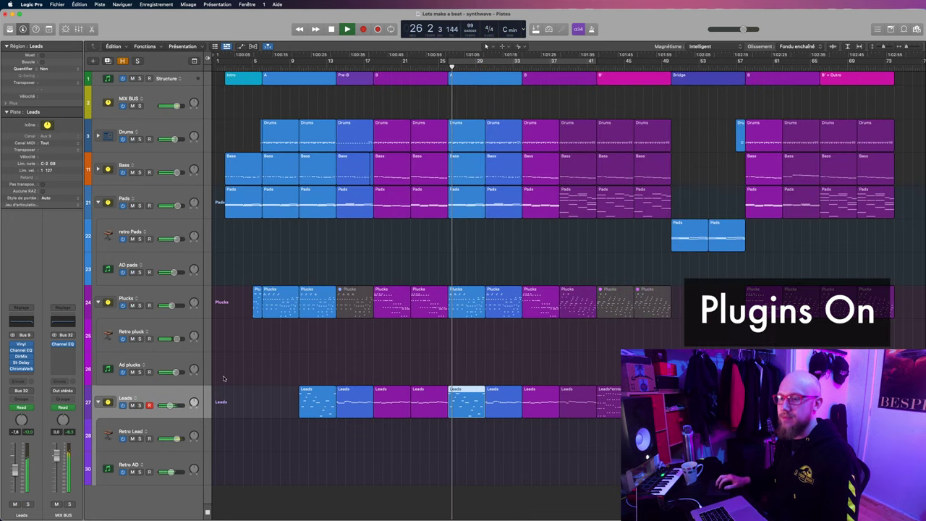
pyautogui.click(13, 348)
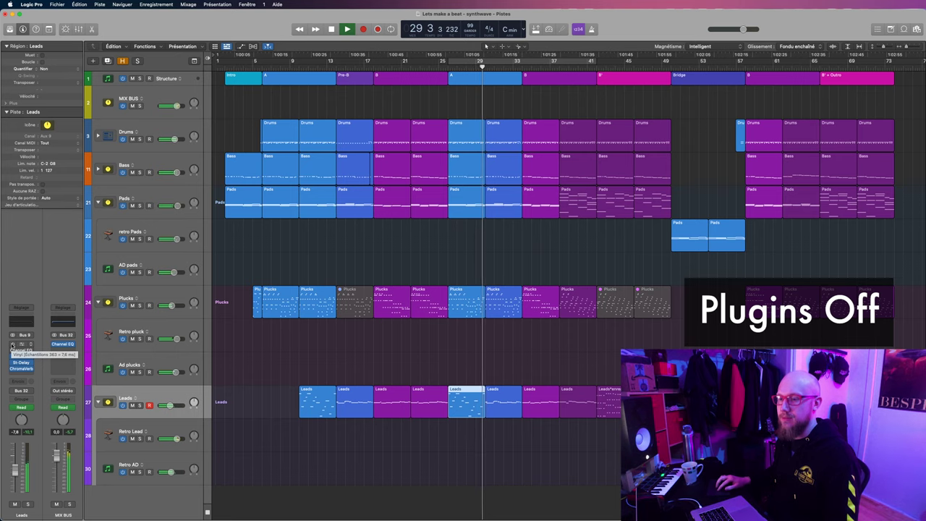
pyautogui.click(11, 348)
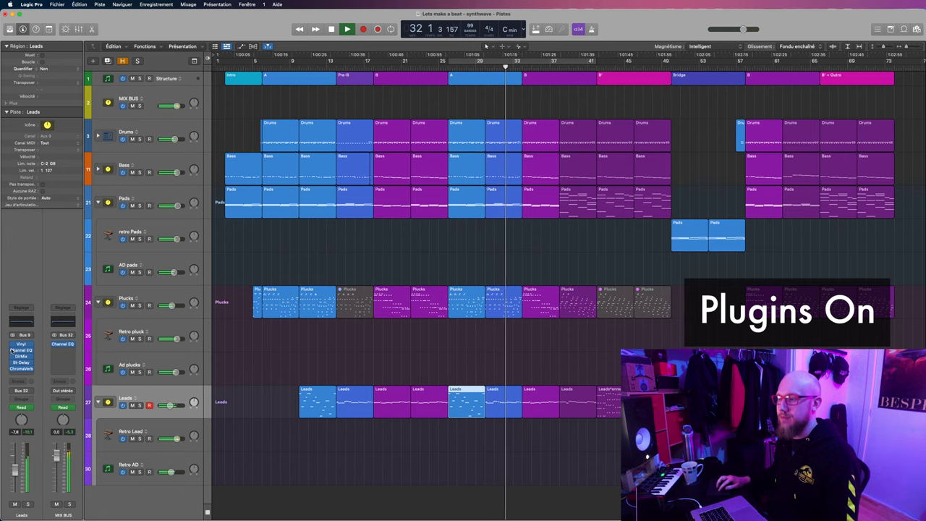
# Step: Deselect the Leads region, show the mixer and select the Pads channel
pyautogui.click(467, 349)
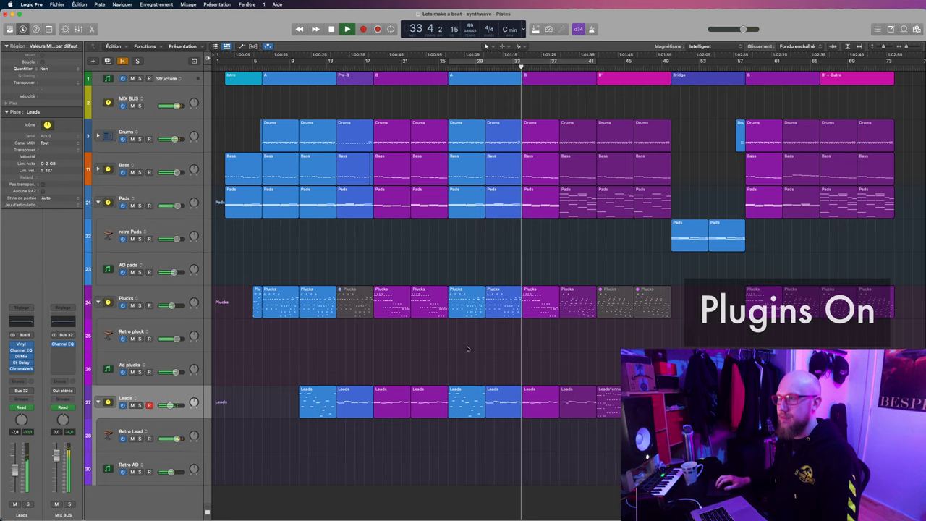
pyautogui.press('x')
pyautogui.click(235, 406)
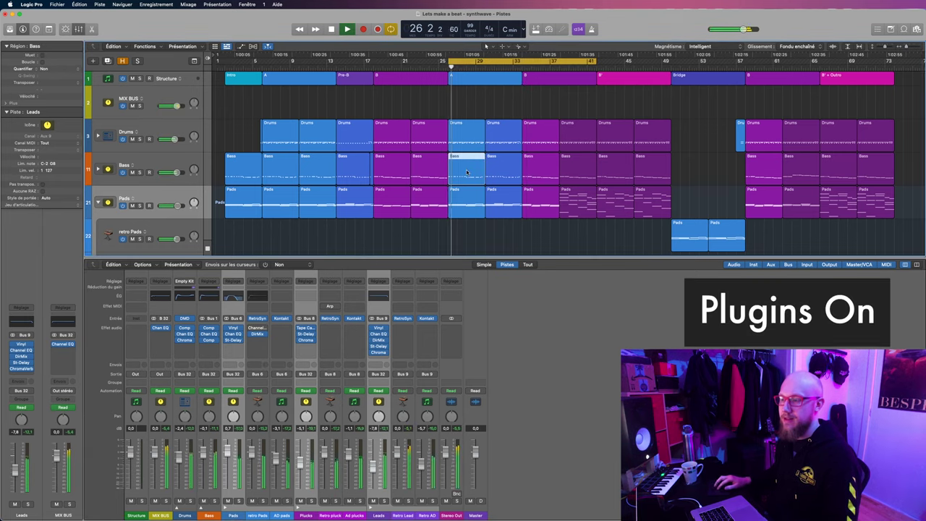
# Step: Bypass and re-enable the Leads plugins in the mixer, then open the Leads' Vinyl insert
pyautogui.click(372, 330)
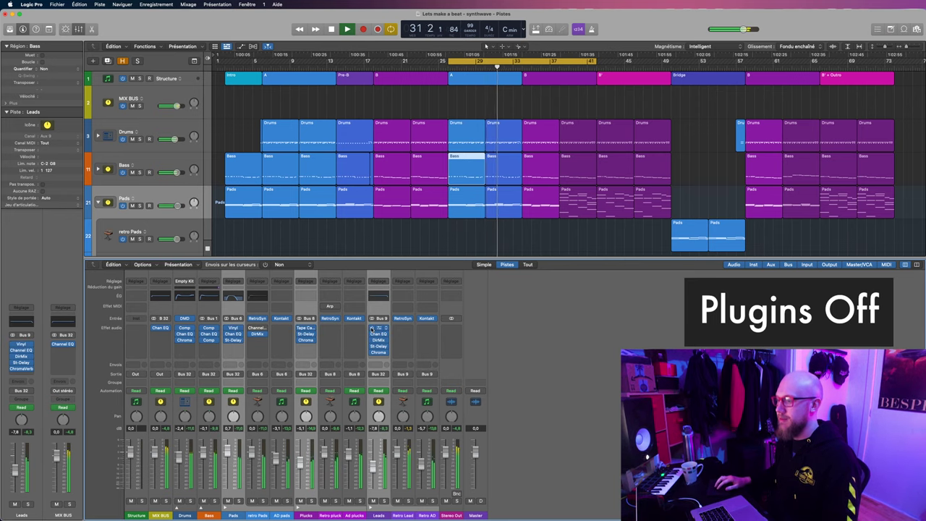
pyautogui.click(372, 329)
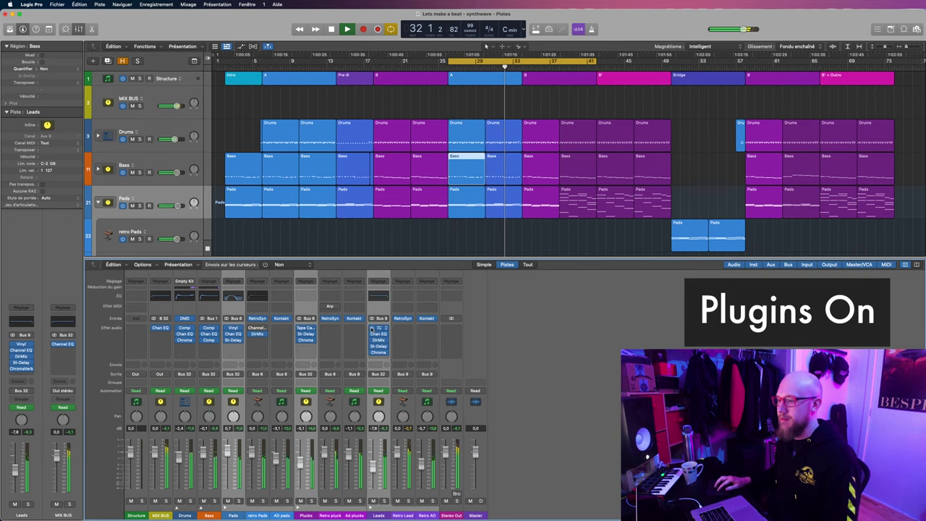
pyautogui.click(377, 329)
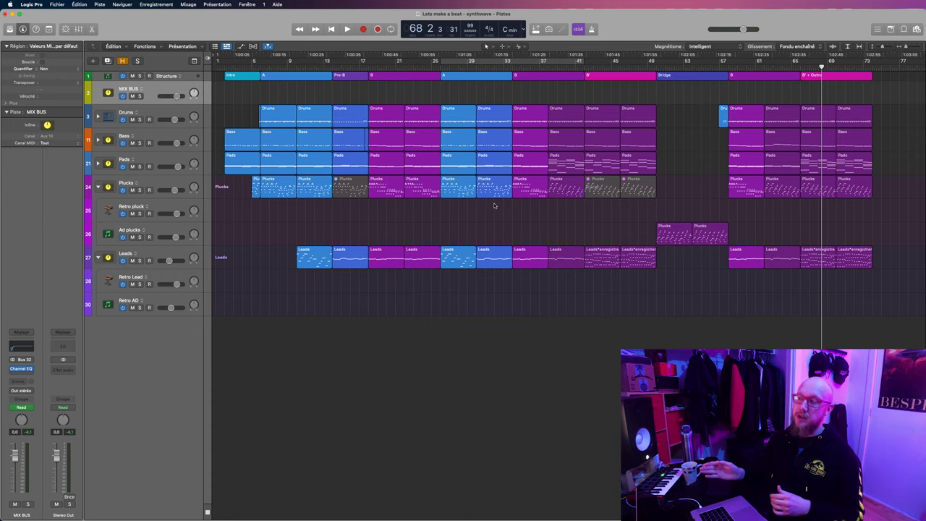
# Step: Automate the Plucks' Tape Cassette 2 Saturation to rise to 15.21 near the outro
pyautogui.click(493, 201)
pyautogui.hscroll(5, 496, 318)
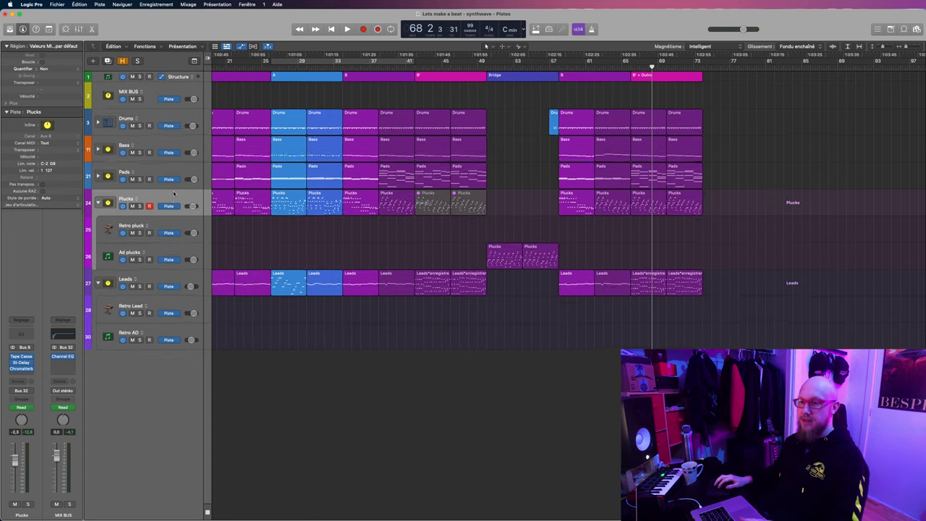
pyautogui.press('a')
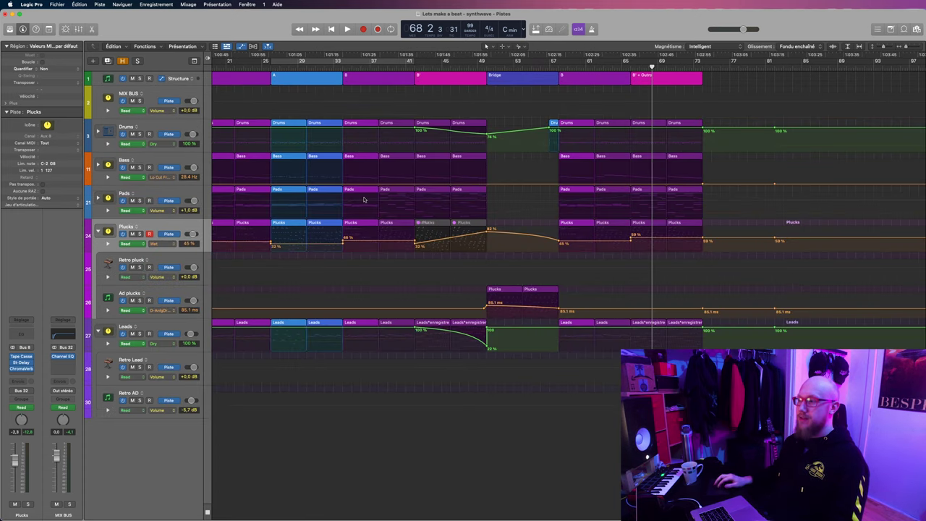
pyautogui.click(22, 357)
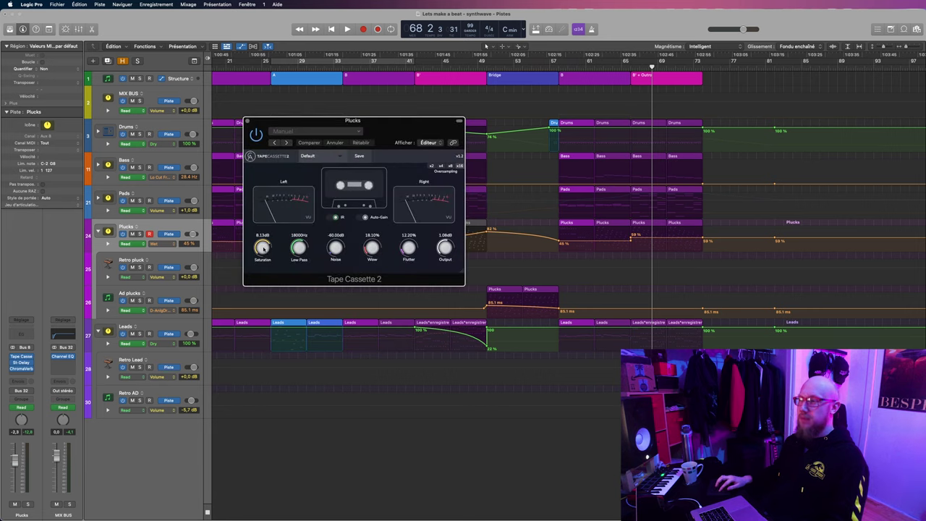
pyautogui.click(262, 247)
pyautogui.moveTo(631, 243); pyautogui.dragTo(660, 228)
pyautogui.click(668, 243)
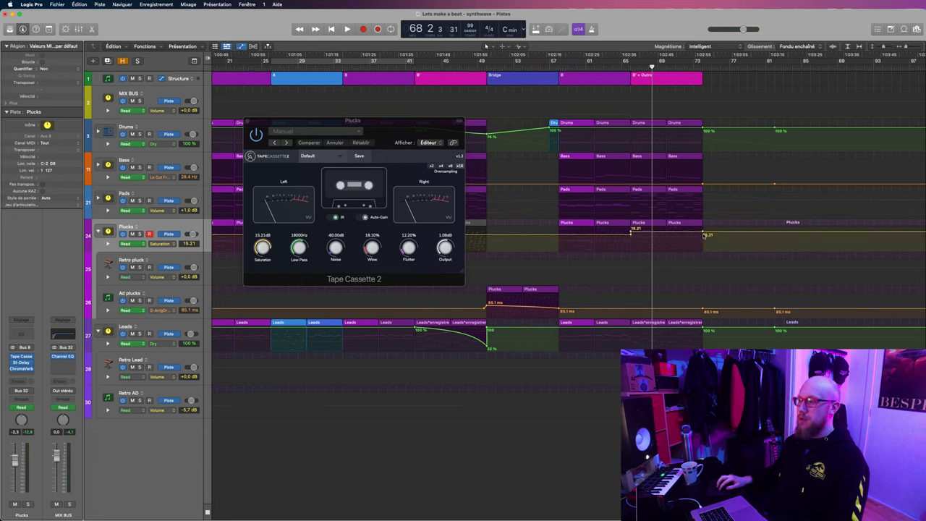
# Step: Bring up the Vinyl plugin on the Pads track, positioned over the tracks
pyautogui.click(248, 121)
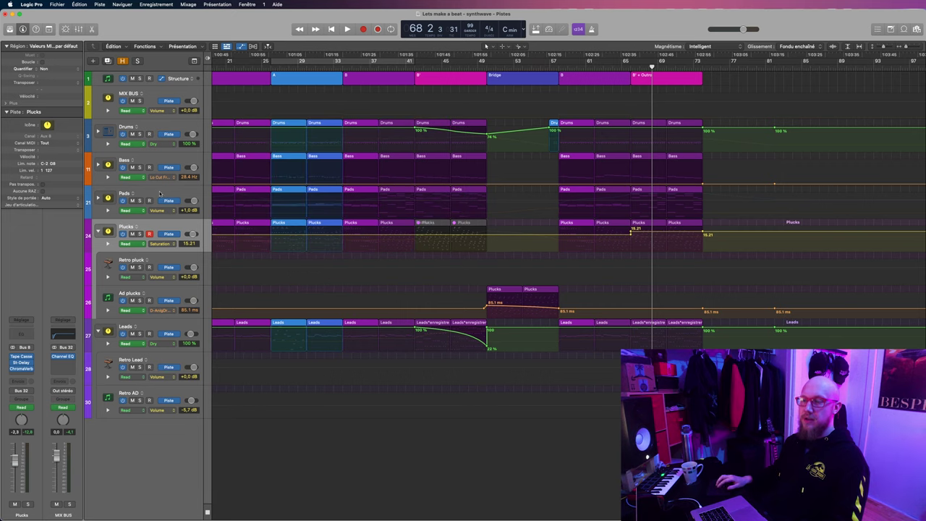
pyautogui.click(160, 193)
pyautogui.click(21, 357)
pyautogui.moveTo(418, 267); pyautogui.dragTo(310, 299)
# Step: Raise the Pads' Vinyl Wear automation to 53 after bar 66
pyautogui.click(634, 214)
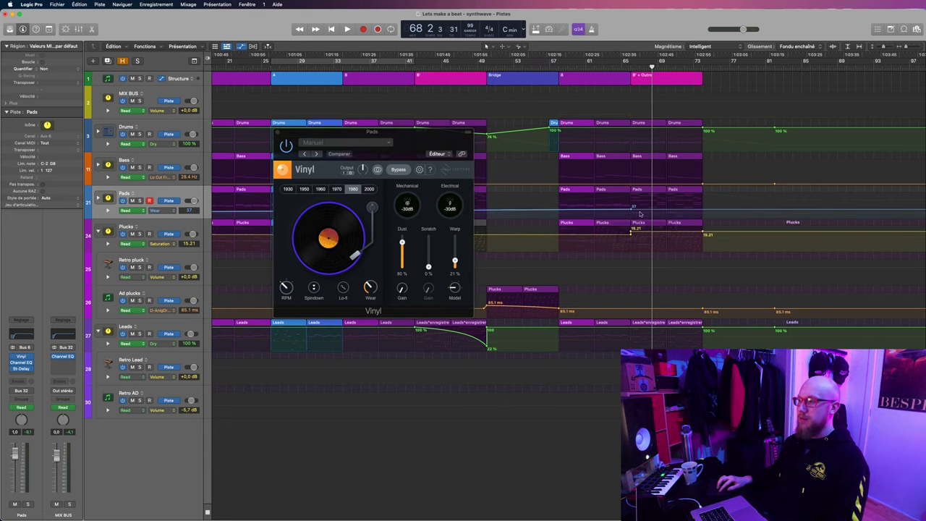
pyautogui.moveTo(686, 214); pyautogui.dragTo(685, 192)
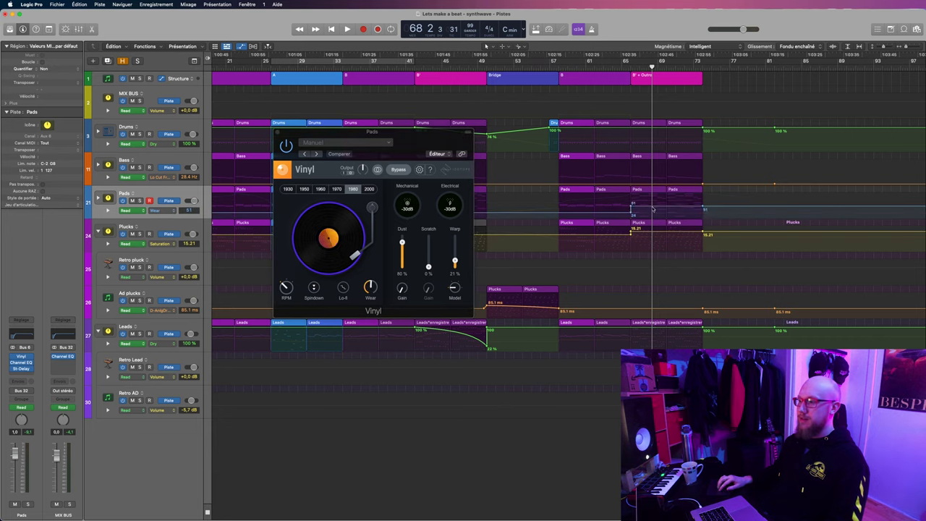
pyautogui.click(278, 133)
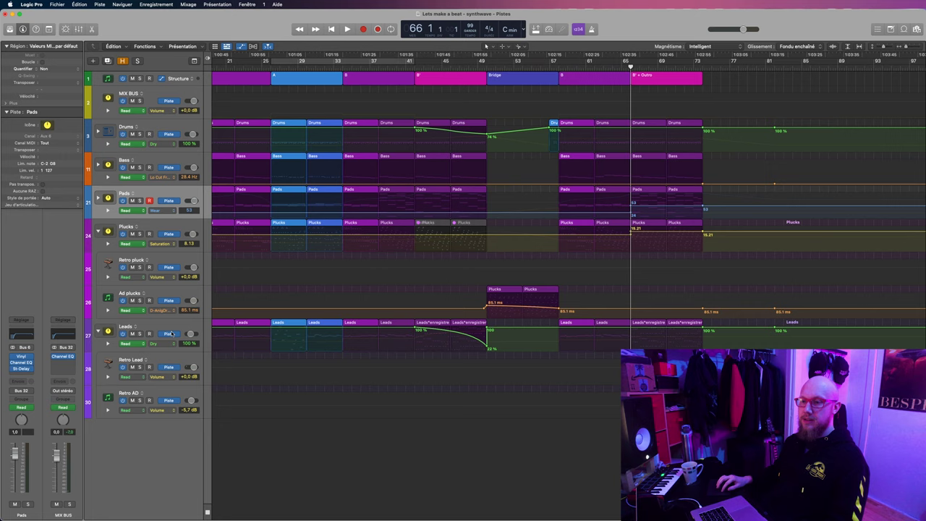
# Step: Draw lower Vinyl Wear automation on the Leads and play it back from bar 62
pyautogui.click(161, 329)
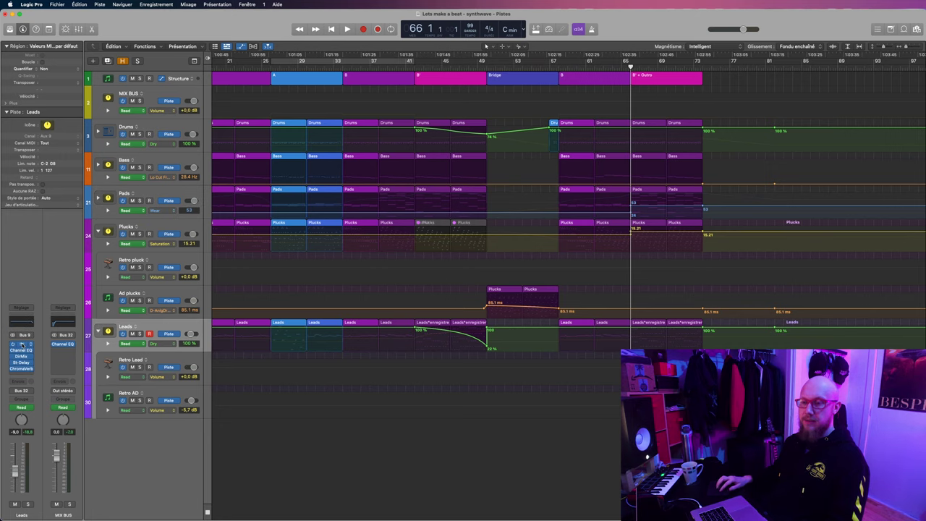
pyautogui.click(22, 345)
pyautogui.moveTo(699, 148); pyautogui.dragTo(504, 173)
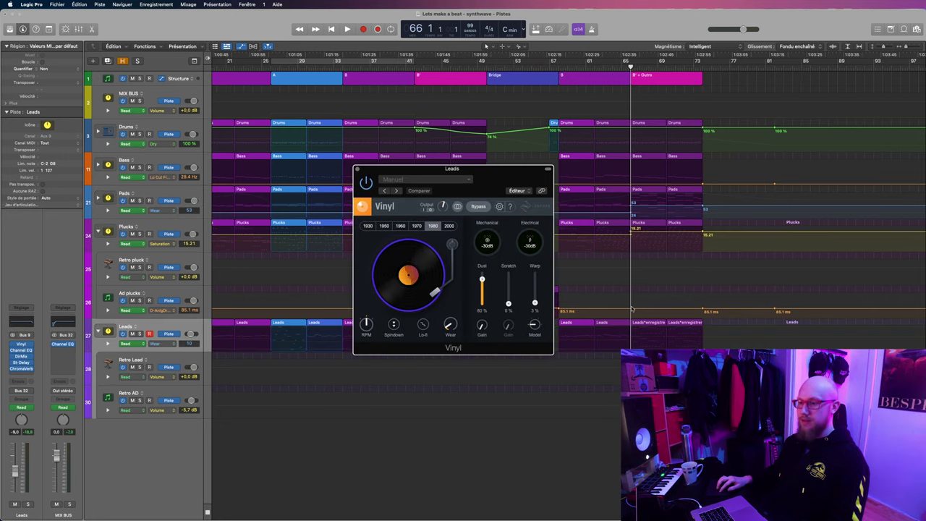
pyautogui.moveTo(634, 333); pyautogui.dragTo(677, 345)
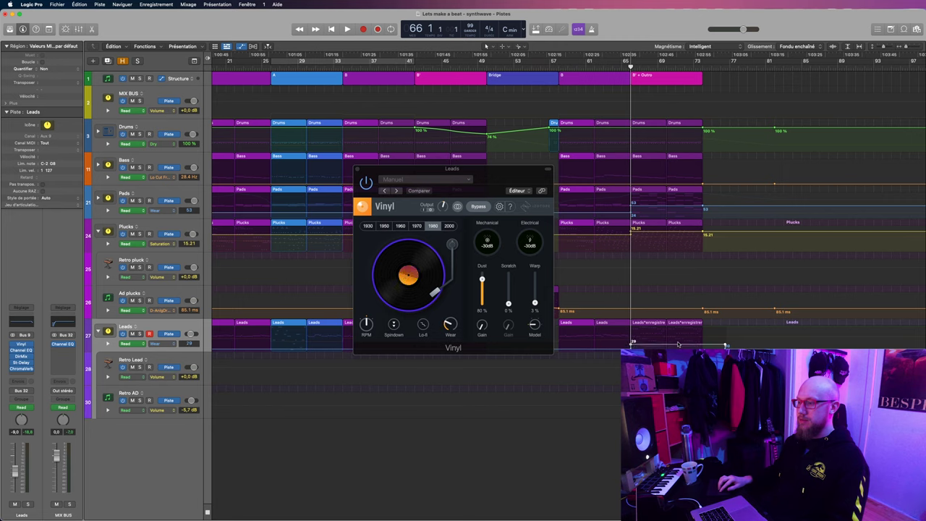
pyautogui.press(',')
pyautogui.press(',')
pyautogui.press(',')
pyautogui.press(',')
pyautogui.press('space')
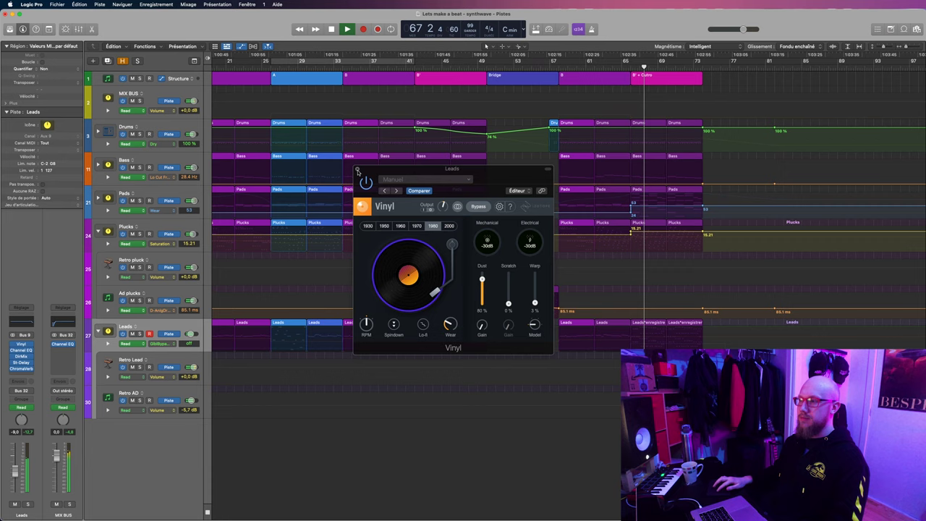
pyautogui.click(357, 169)
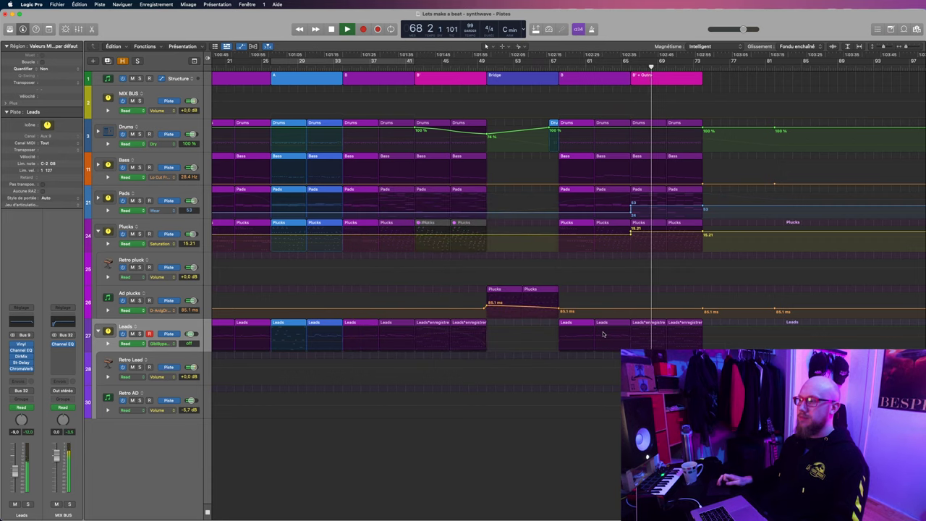